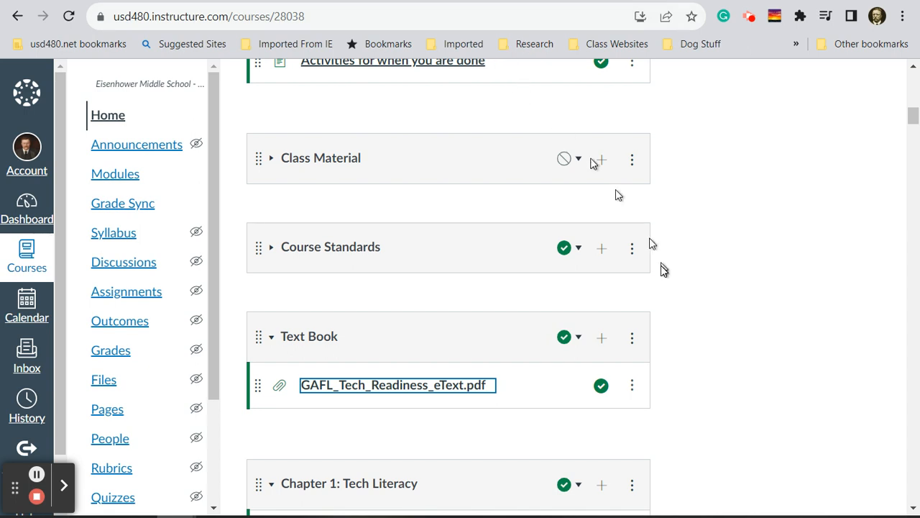
- Open the "Project 4, Page 22" assignment from the course's module list
scroll(496, 230, "down", 3)
scroll(476, 232, "down", 5)
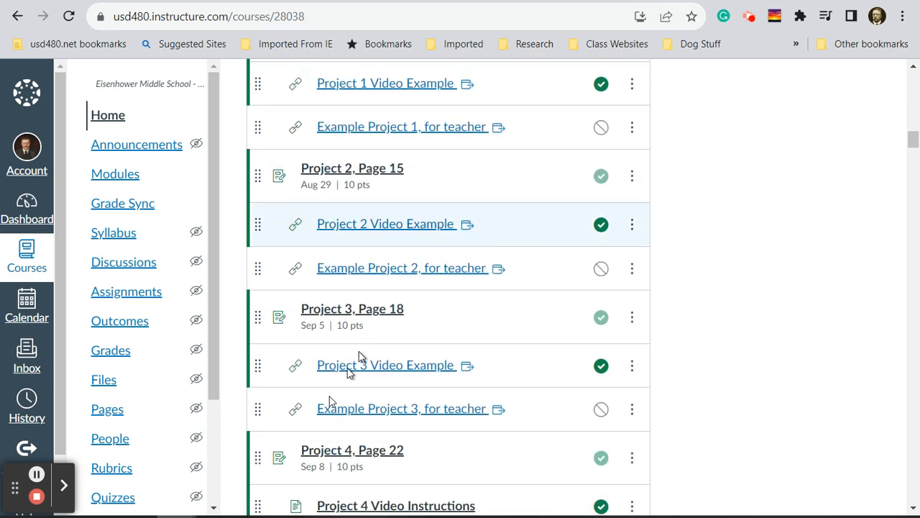
left_click(392, 454)
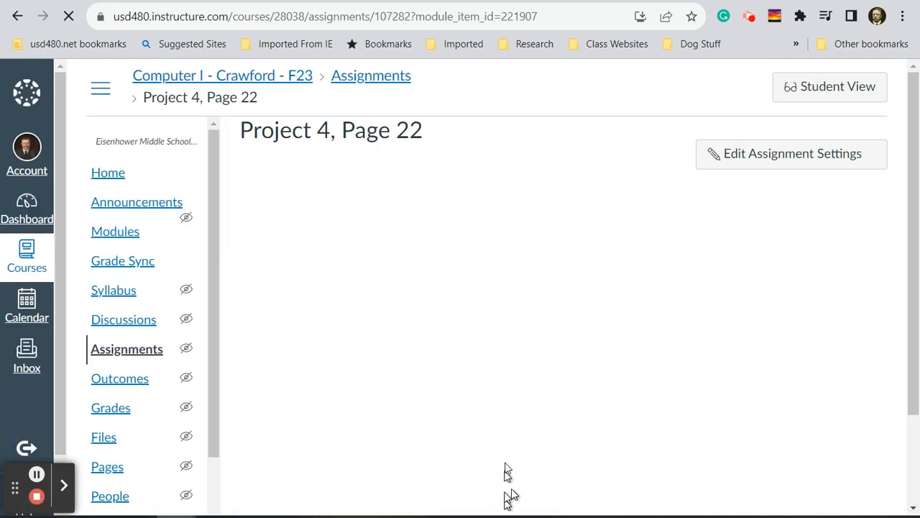
scroll(496, 299, "down", 5)
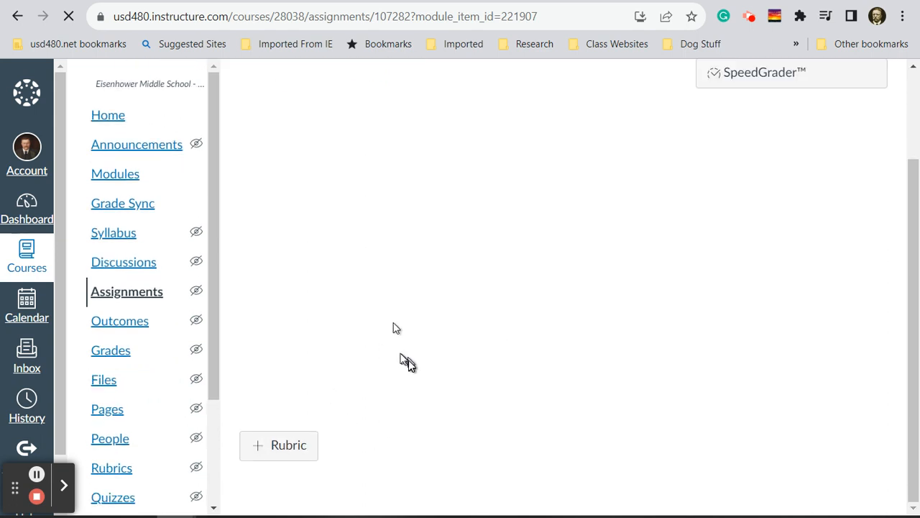
left_click(325, 354)
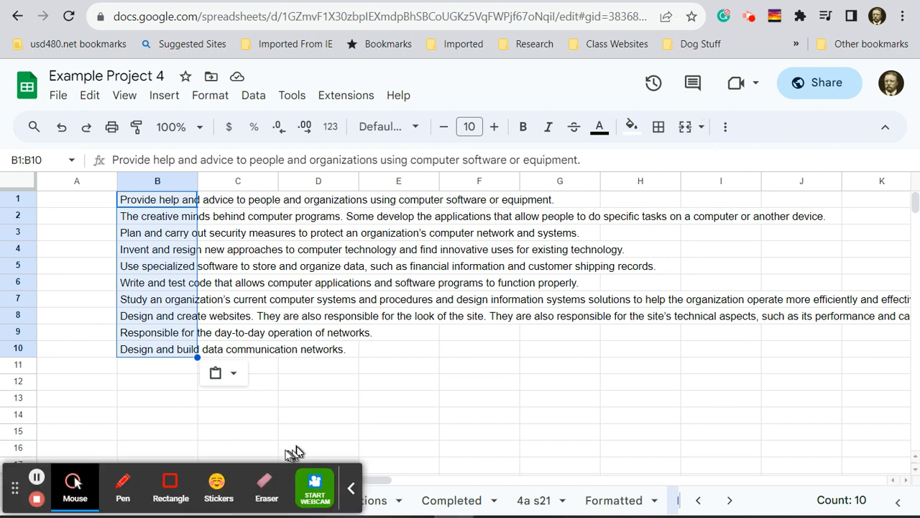
- On the F23 Video sheet of Example Project 4, widen the empty column A by setting a larger pixel width
left_click(352, 490)
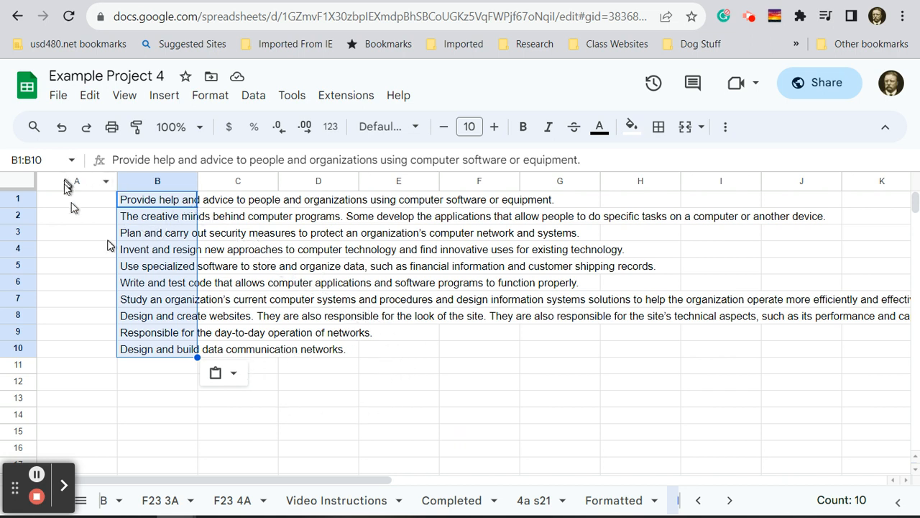
left_click(730, 500)
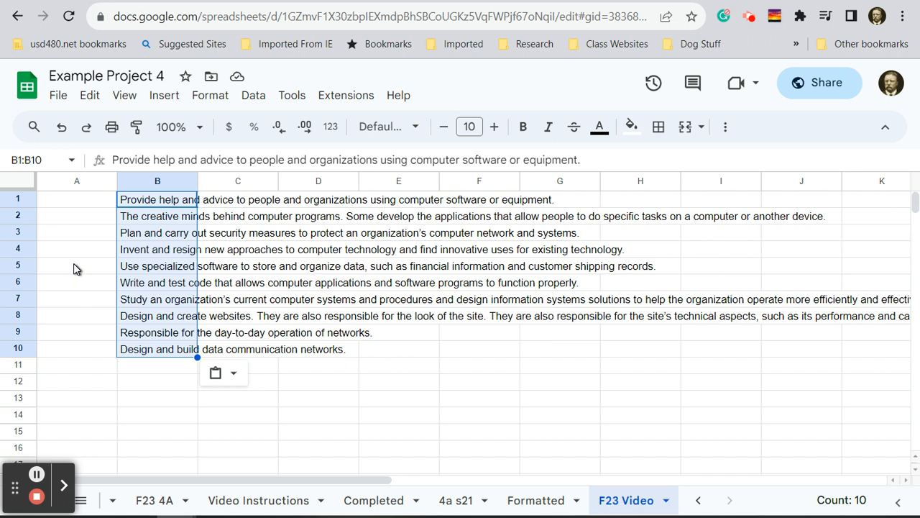
right_click(79, 184)
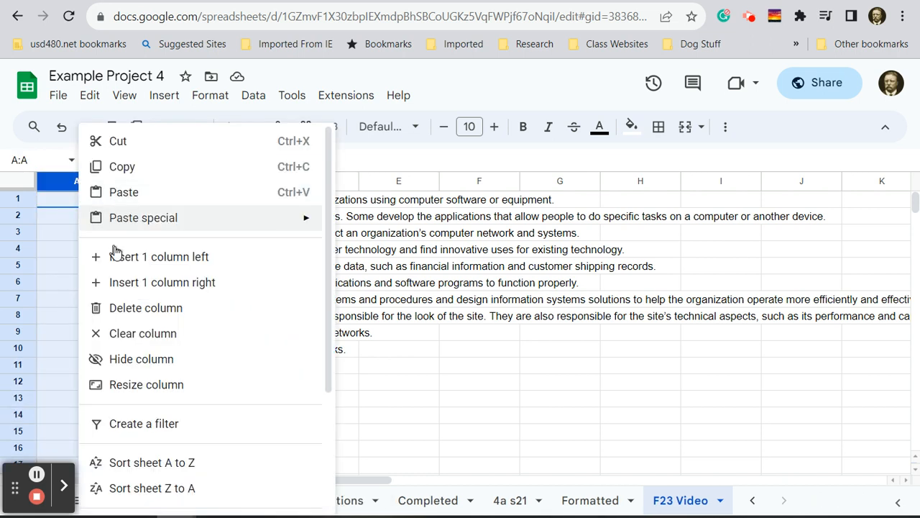
left_click(151, 386)
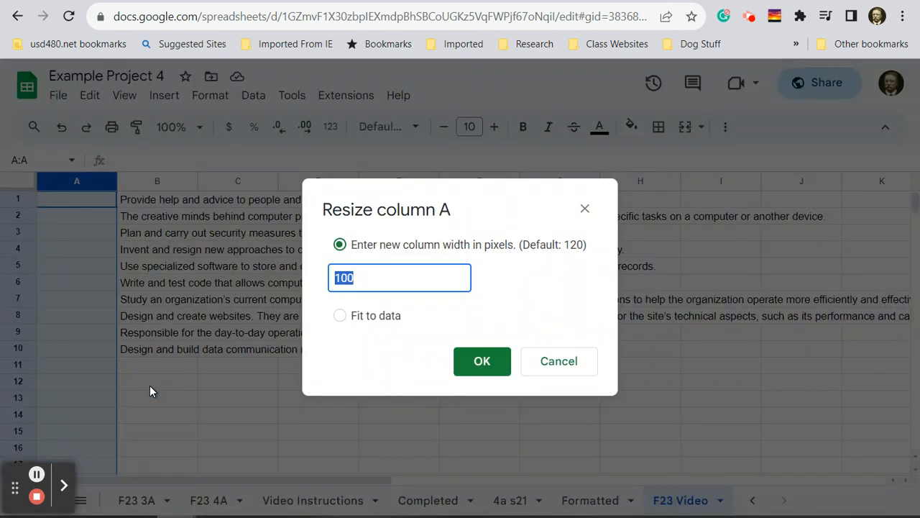
type("275")
key("Return")
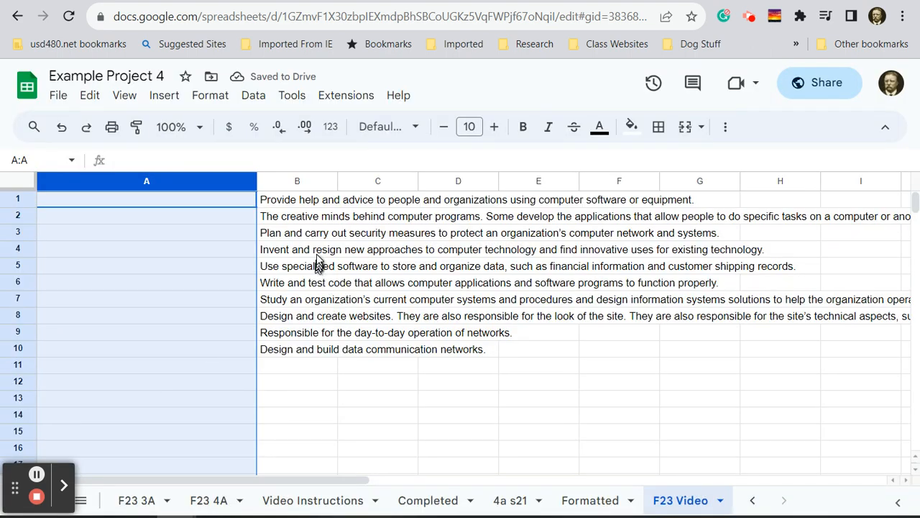
- Set the width of column B, which holds the job descriptions, to 350 pixels
right_click(299, 187)
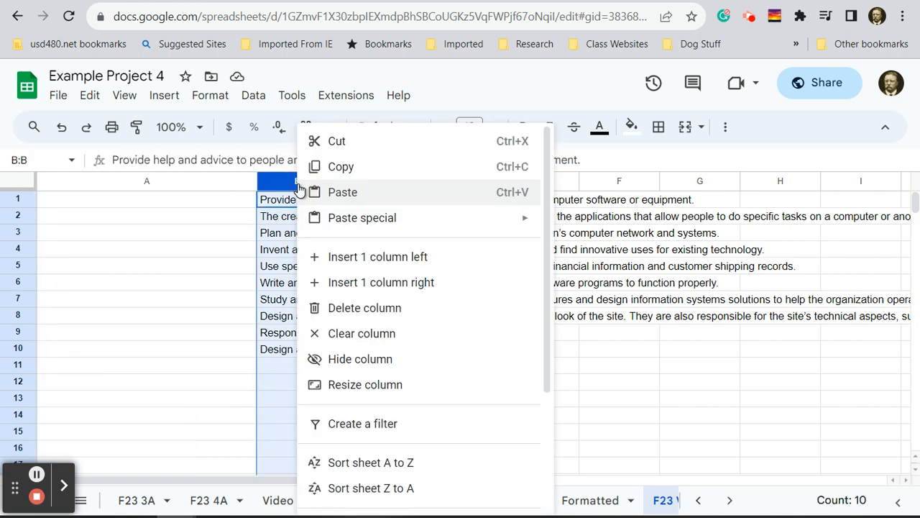
left_click(363, 389)
type("350")
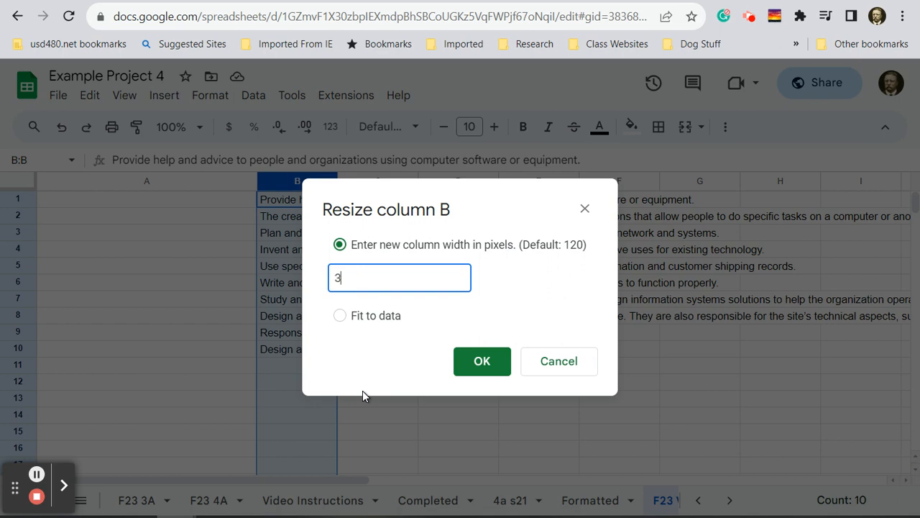
left_click(478, 363)
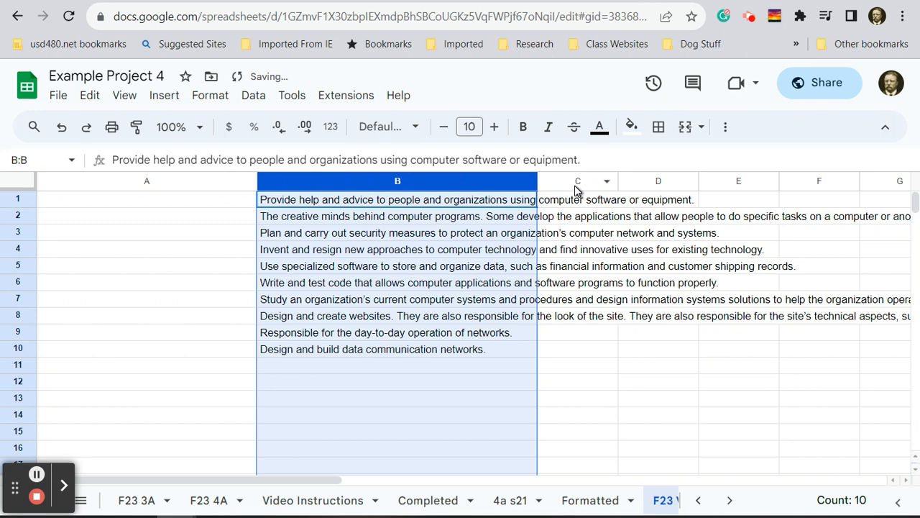
- Set the width of column C to 290 pixels
right_click(579, 185)
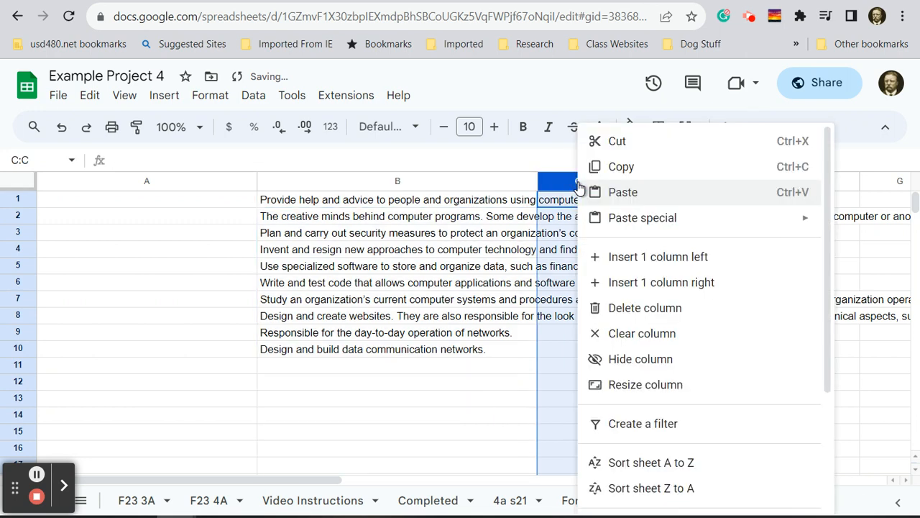
left_click(647, 384)
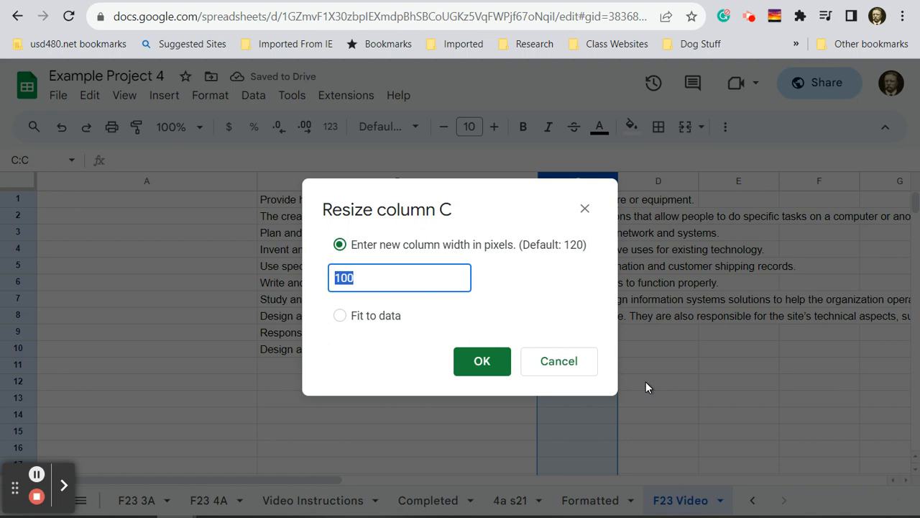
type("290")
key("Return")
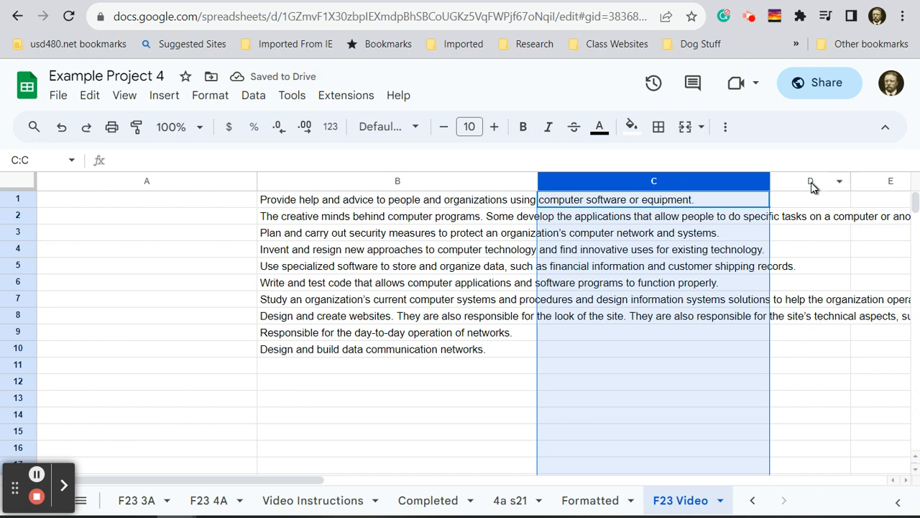
- Widen column D with a larger pixel width, keeping it narrower than column C
right_click(812, 183)
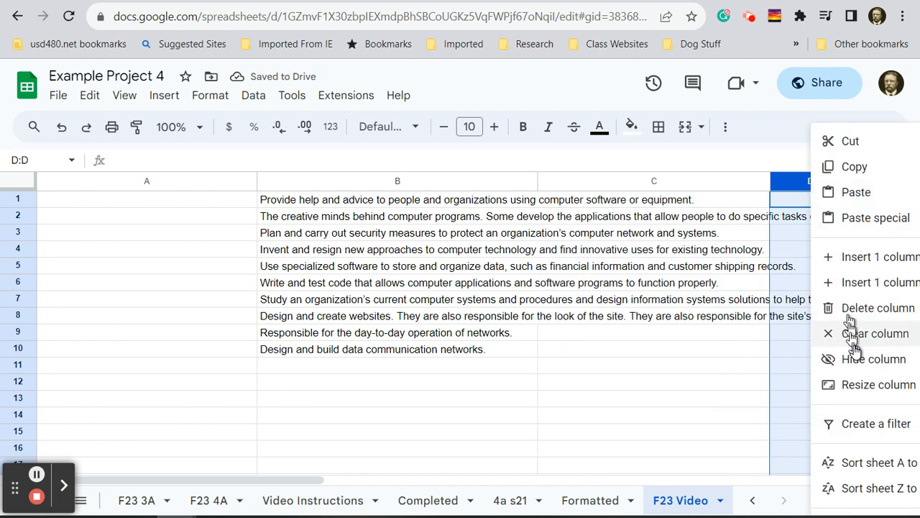
left_click(860, 389)
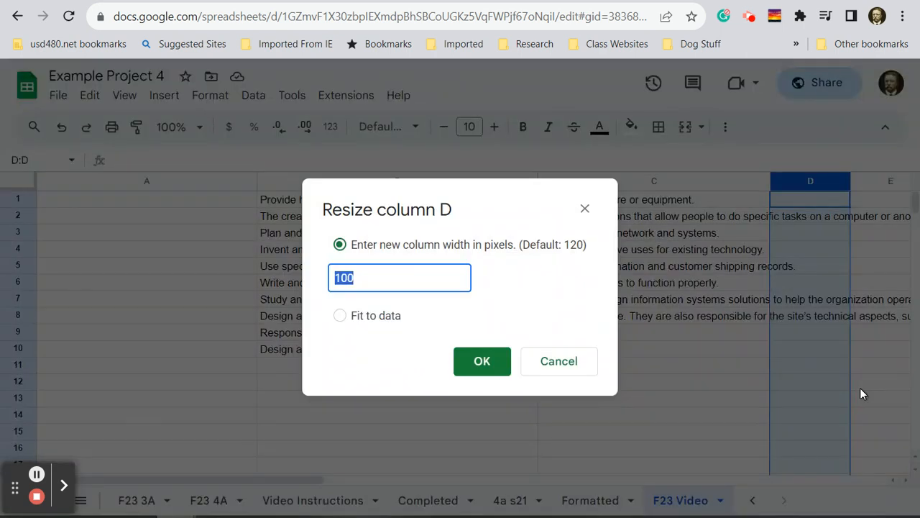
type("20")
key("Return")
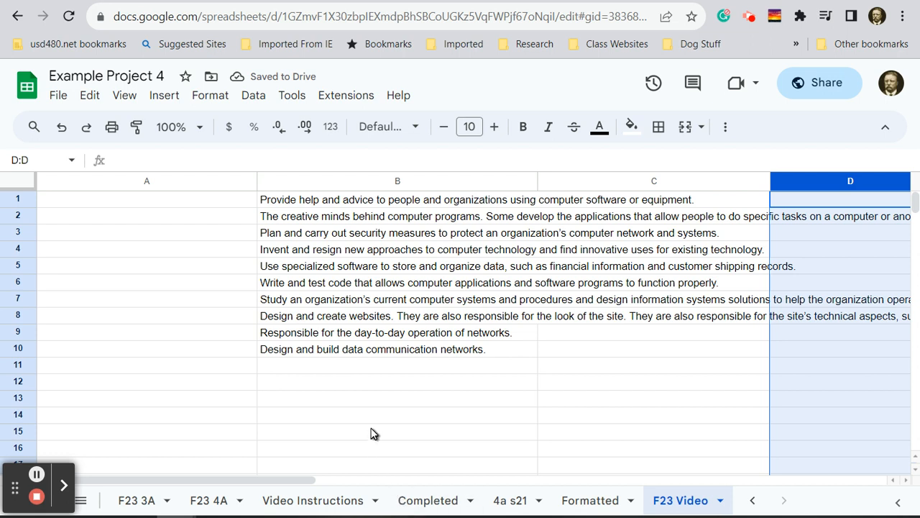
- Insert one blank row above row 1 for the column headings
left_click(22, 198)
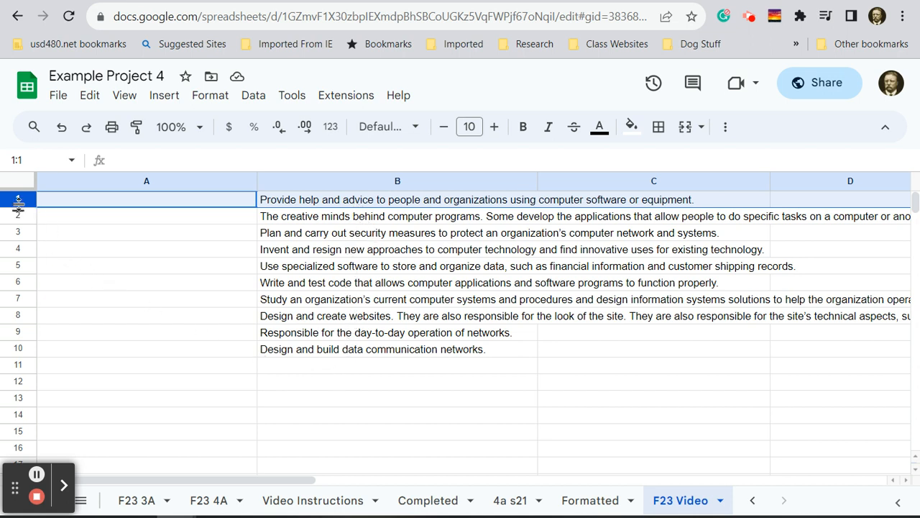
left_click(140, 280)
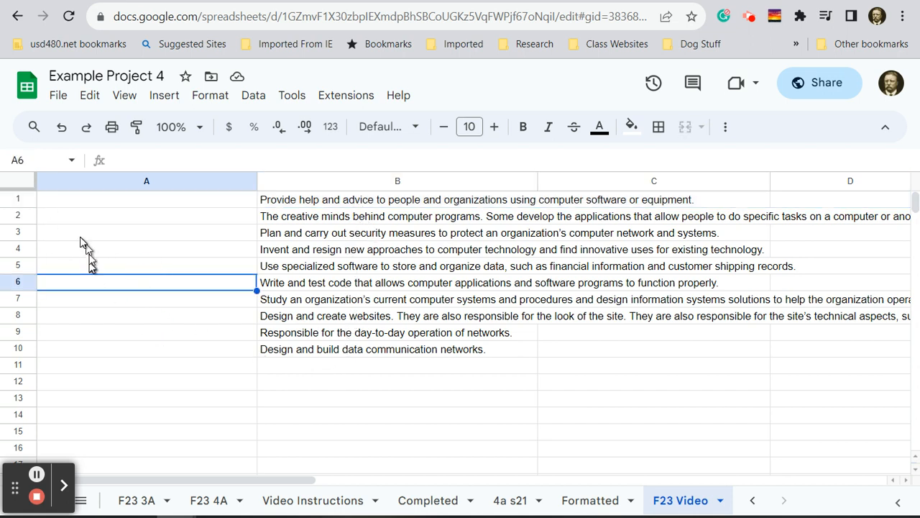
left_click(17, 199)
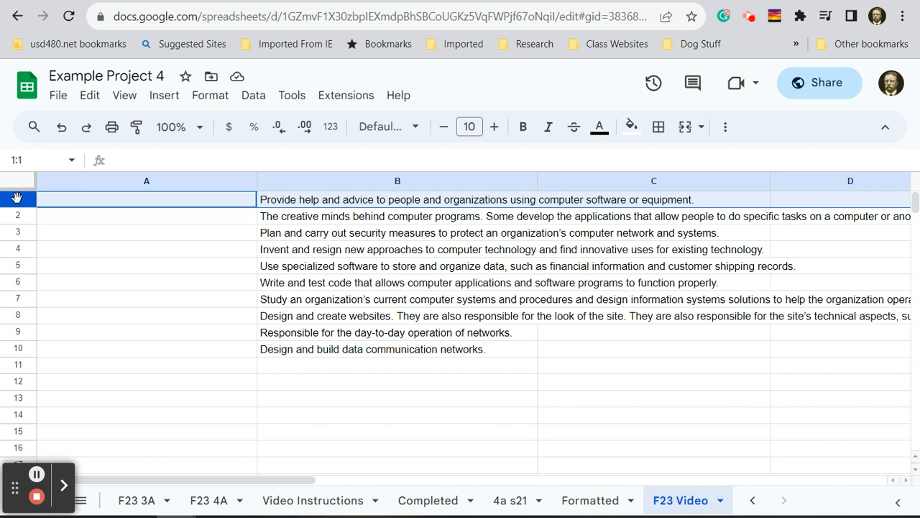
right_click(17, 197)
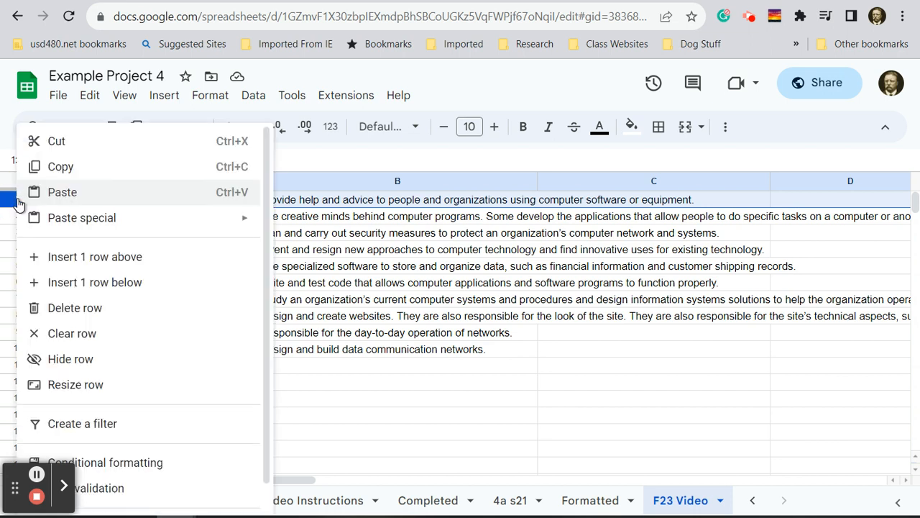
left_click(133, 261)
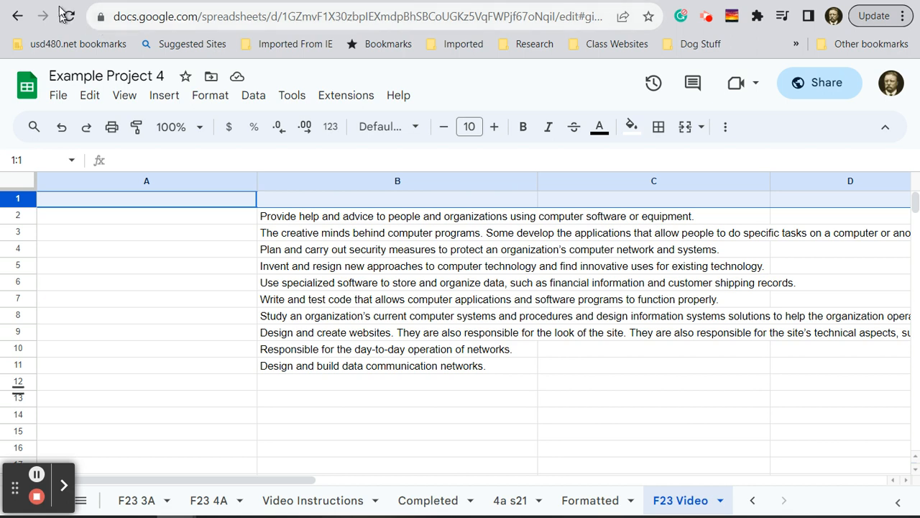
- Enter the headings "Occupation" in A1 and "Job Summary" in B1
left_click(151, 204)
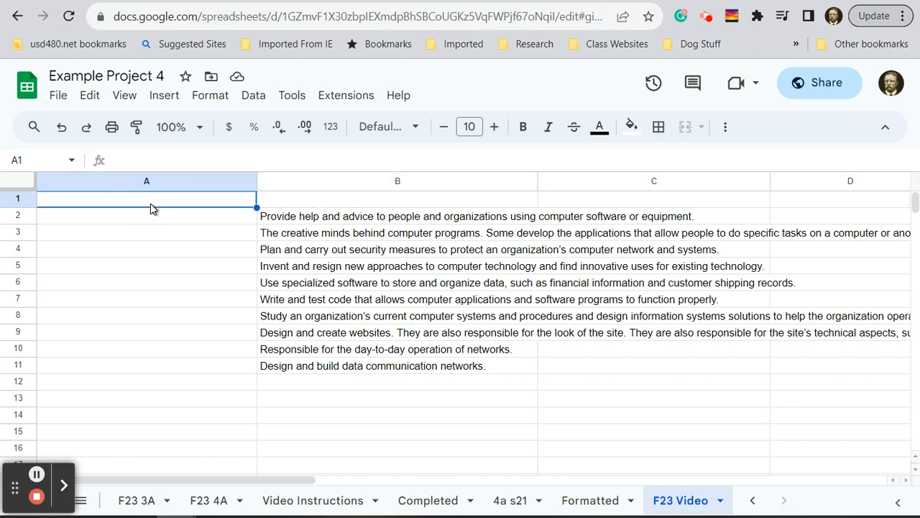
type("Occupation")
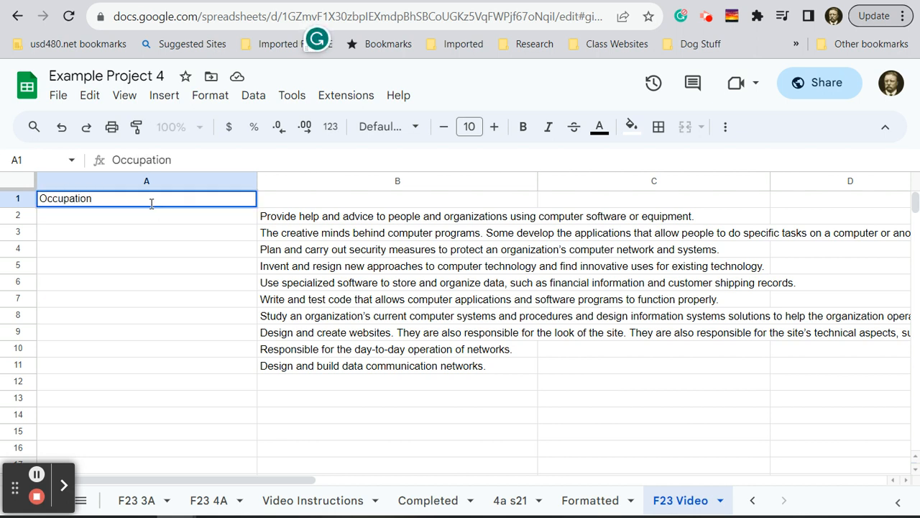
key("Tab")
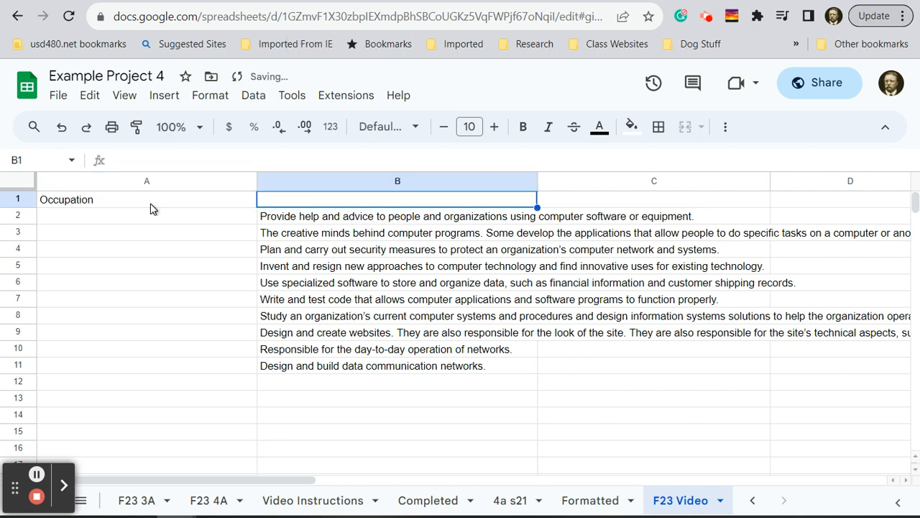
left_click(151, 204)
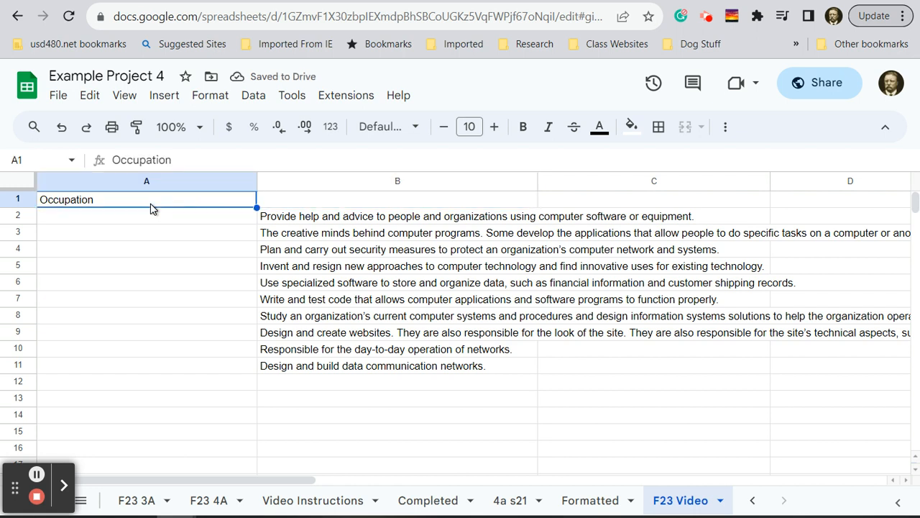
key("Tab")
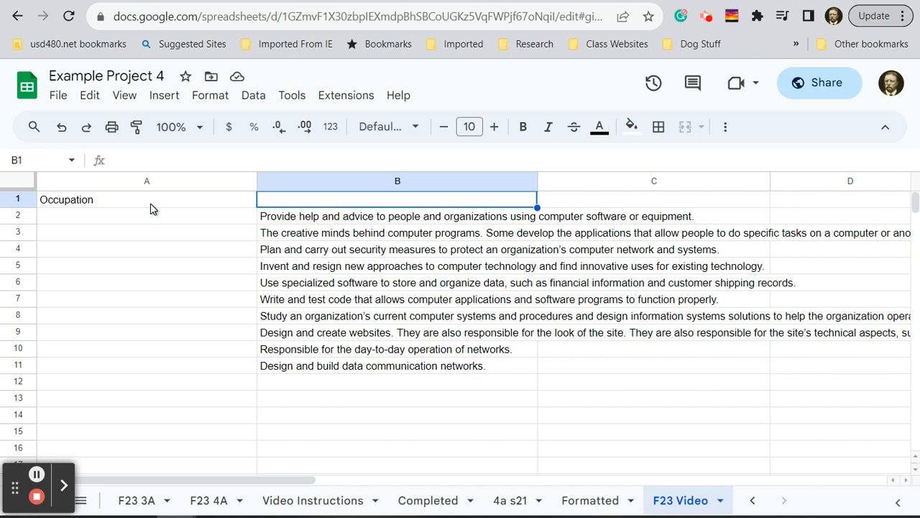
type("Job")
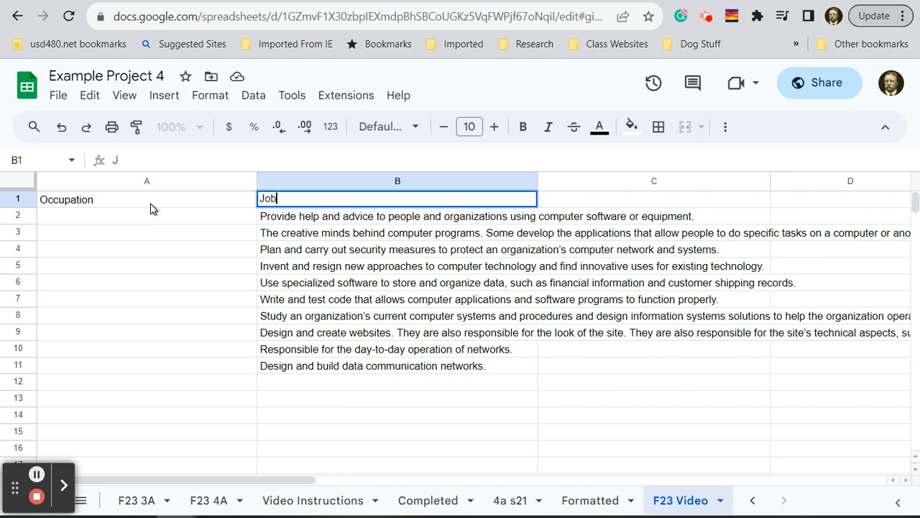
type(" Summary")
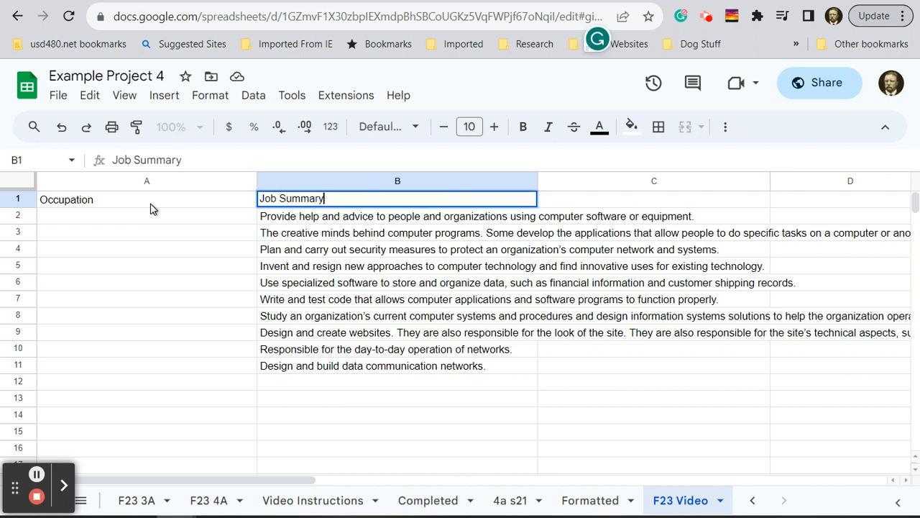
key("Tab")
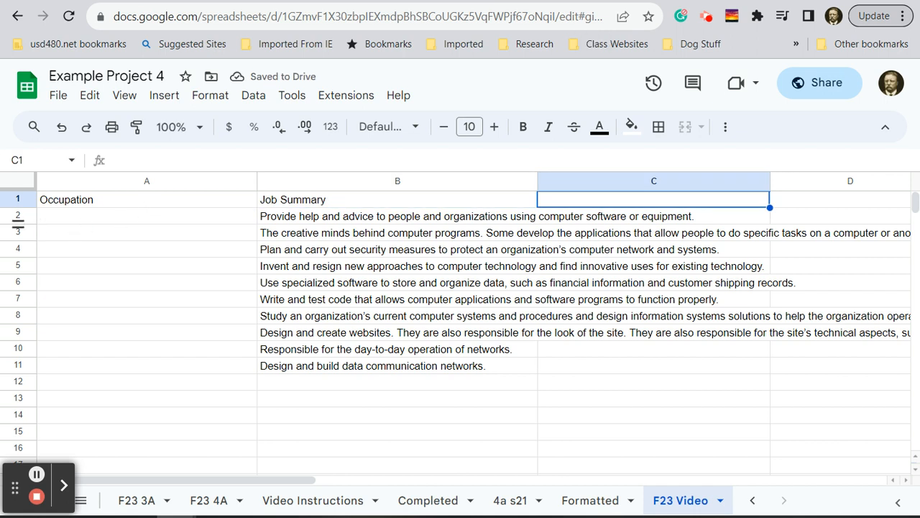
- Enter the headings "Education Required" in C1 and "Median Salary" in D1
type("Education ")
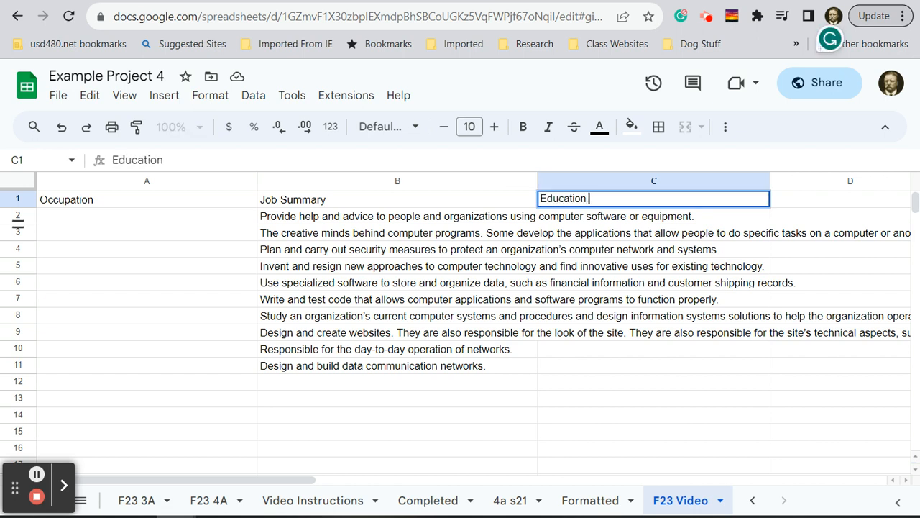
type("Required")
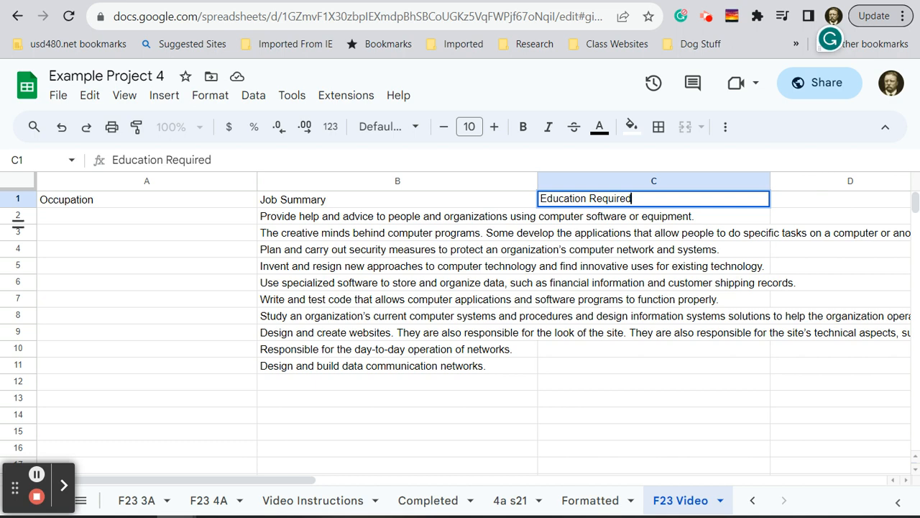
key("Tab")
type("M")
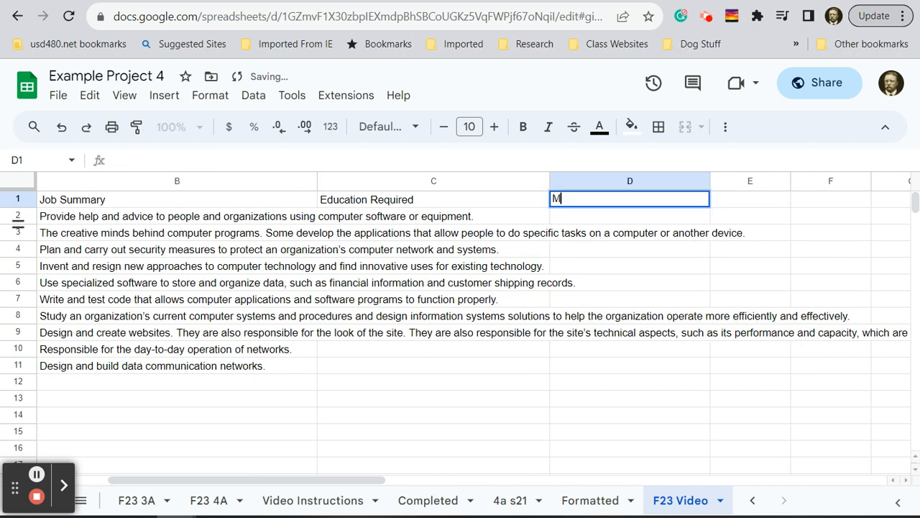
type("edian Salary")
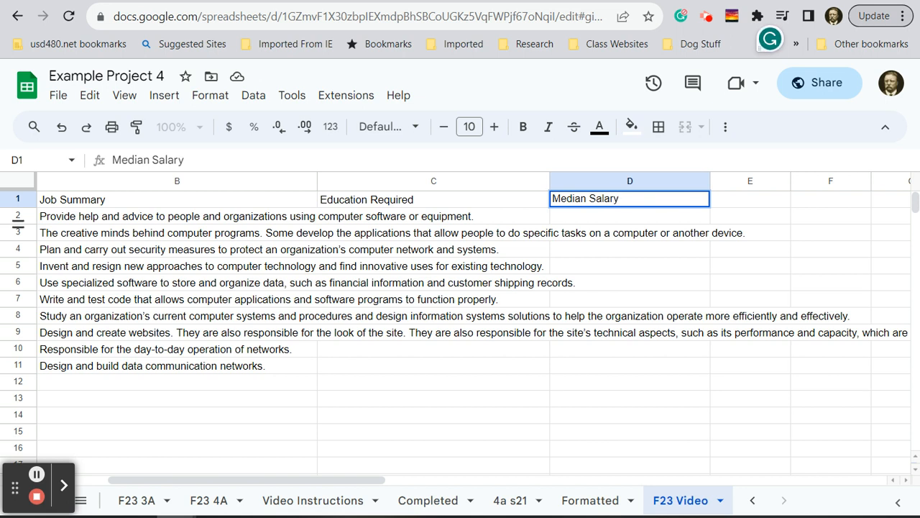
- Enter the median salaries 51470 in D2 and 100690 in D3
key("Return")
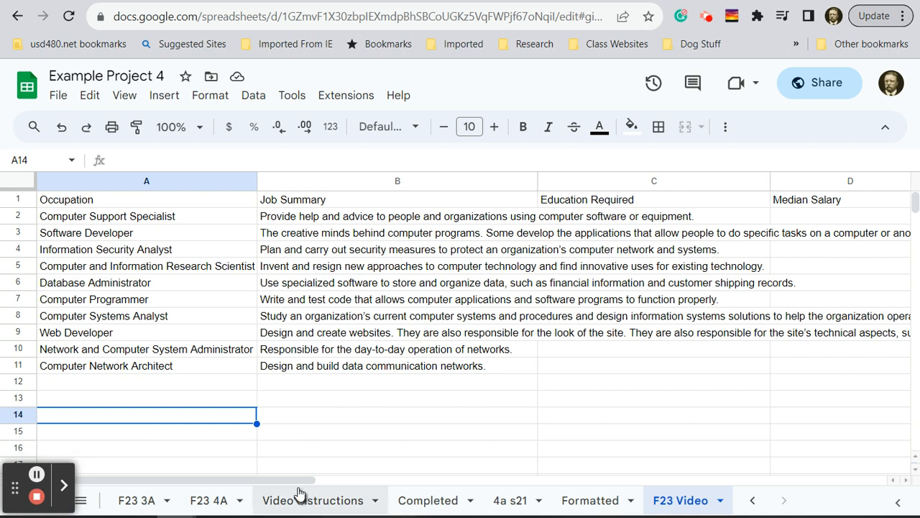
left_click_drag(300, 486, 444, 488)
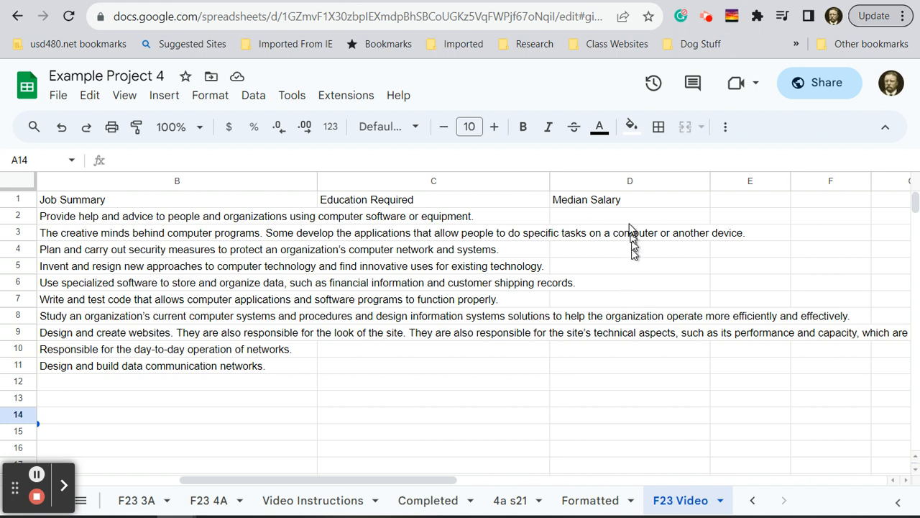
left_click(630, 217)
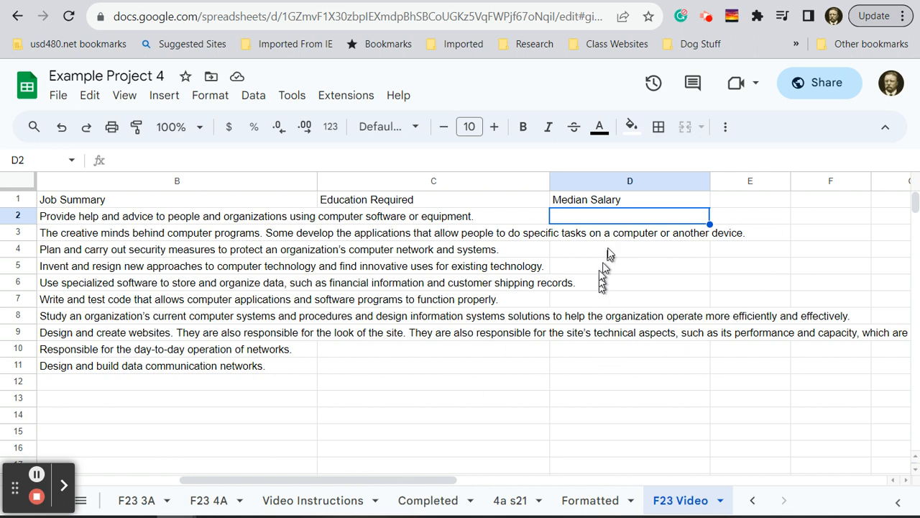
left_click(622, 214)
type("51470")
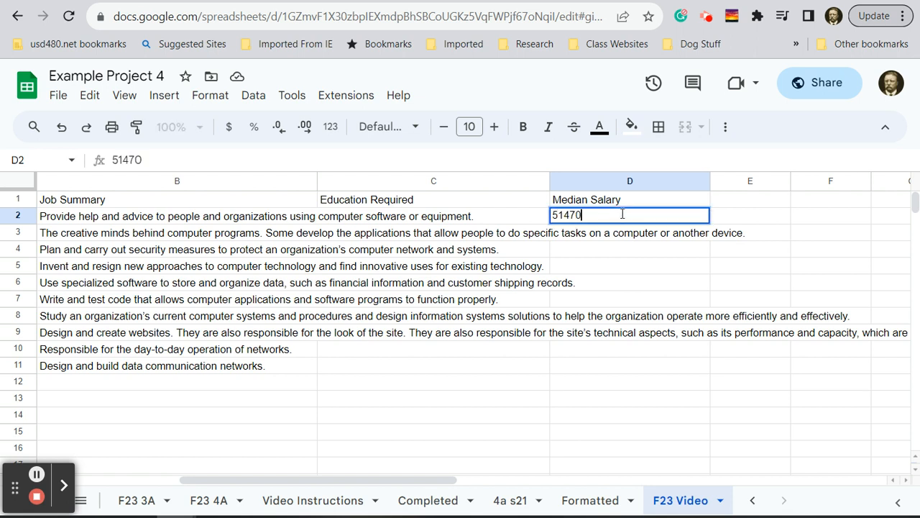
key("Return")
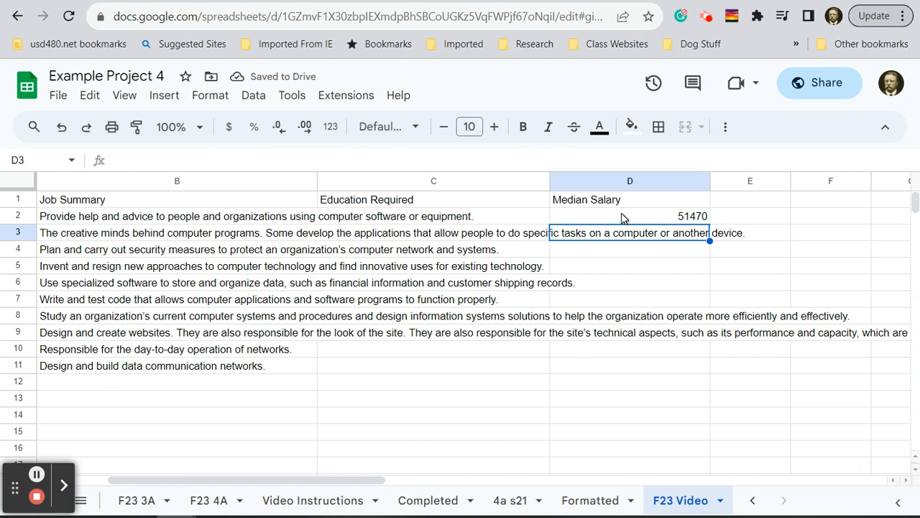
type("100690")
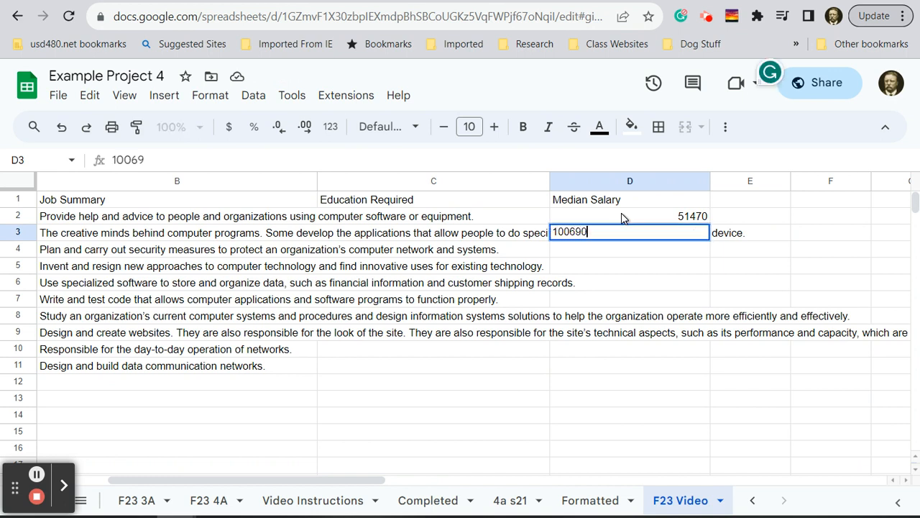
key("Return")
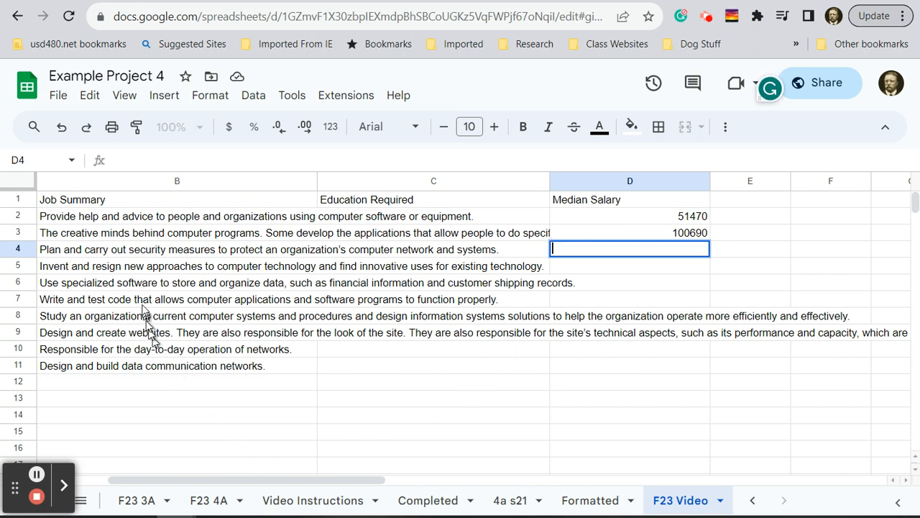
left_click(91, 238)
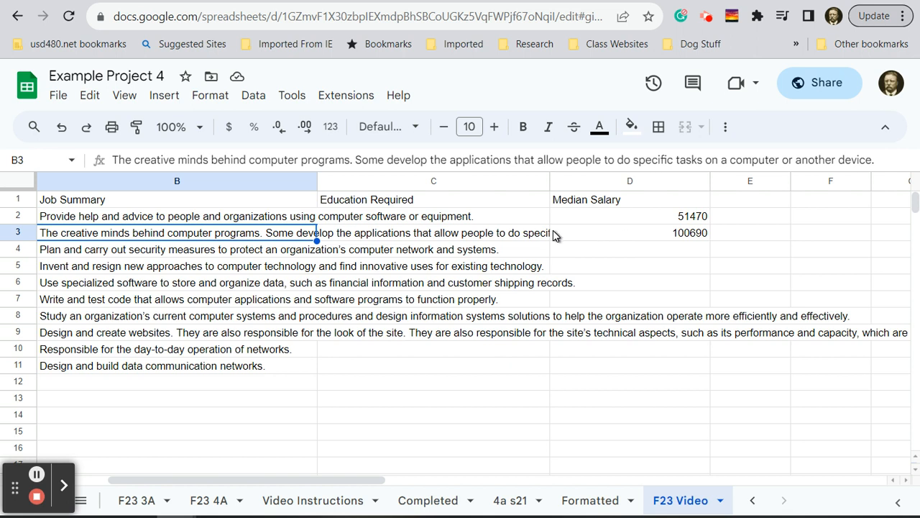
left_click(645, 236)
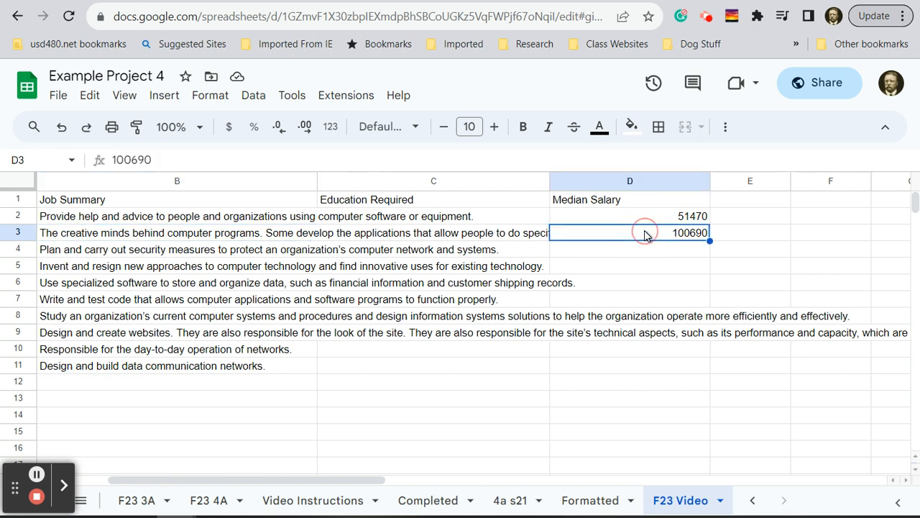
double_click(646, 231)
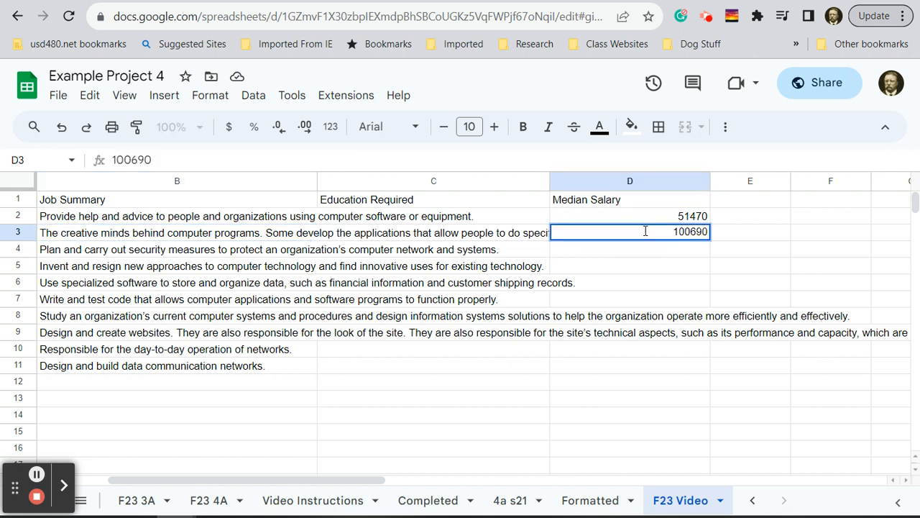
key("Return")
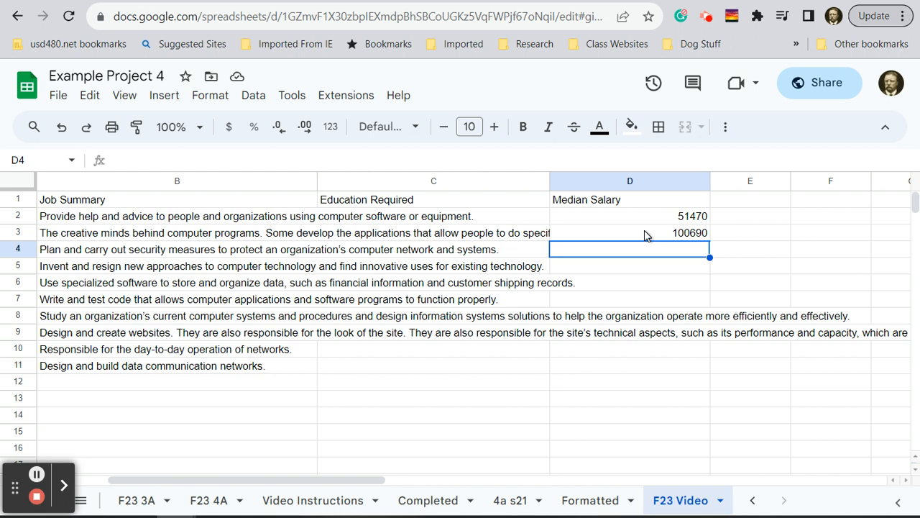
- Enter the median salaries 90120 in D4 and 110620 in D5
type("9010")
key("BackSpace")
type("2")
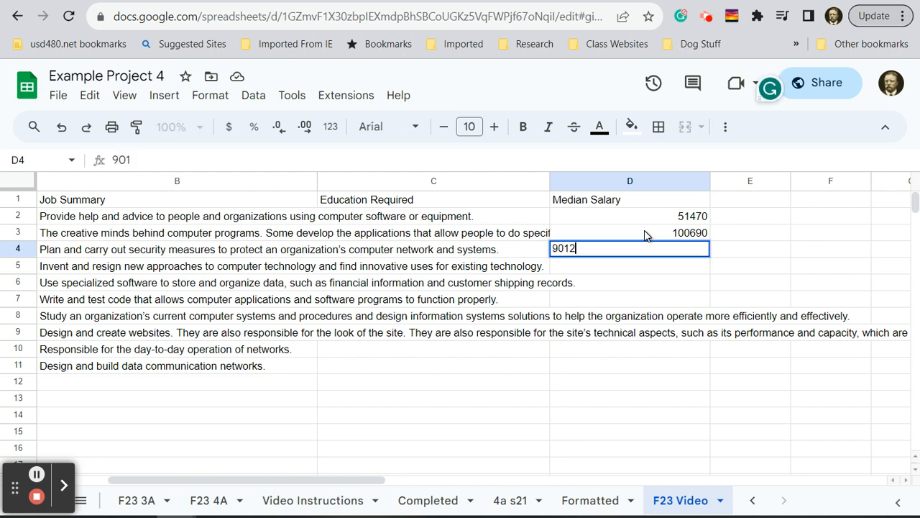
type("0")
key("Return")
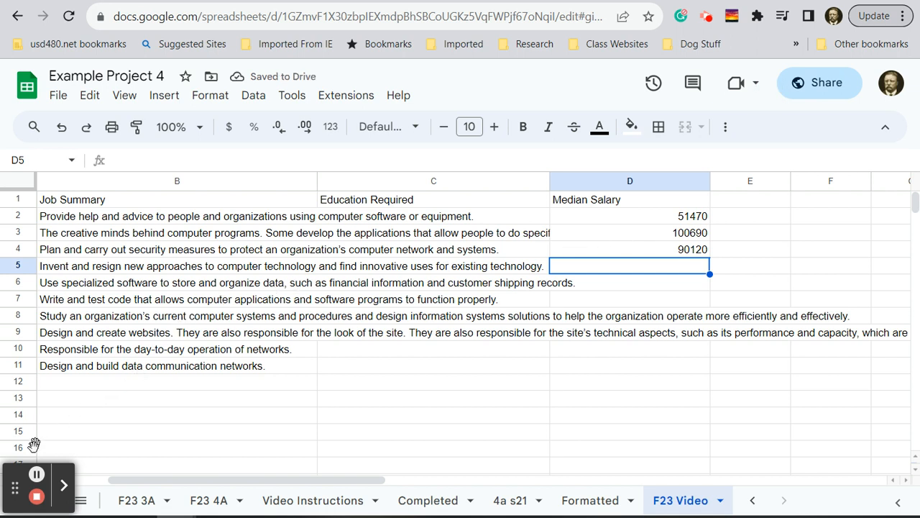
type("110620")
key("Return")
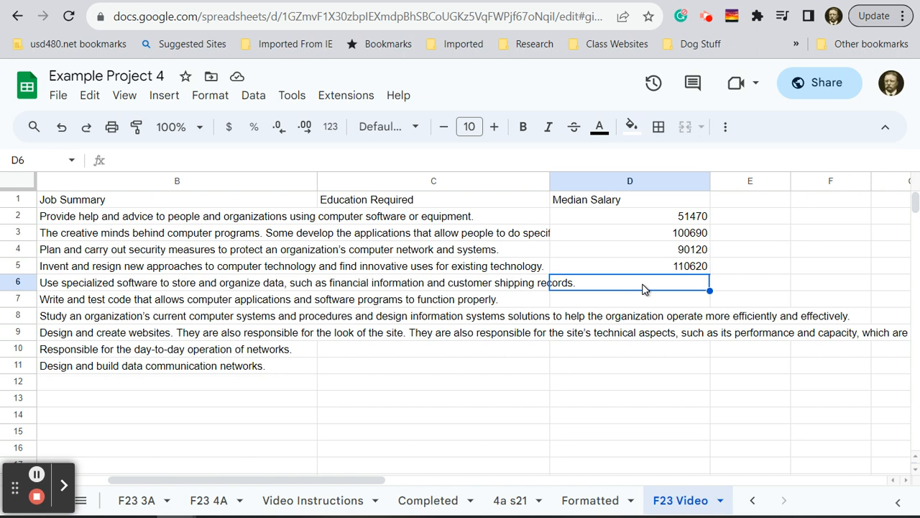
- Enter the median salaries 81710 in D6, 79530 in D7 and 85800 in D8
type("81710")
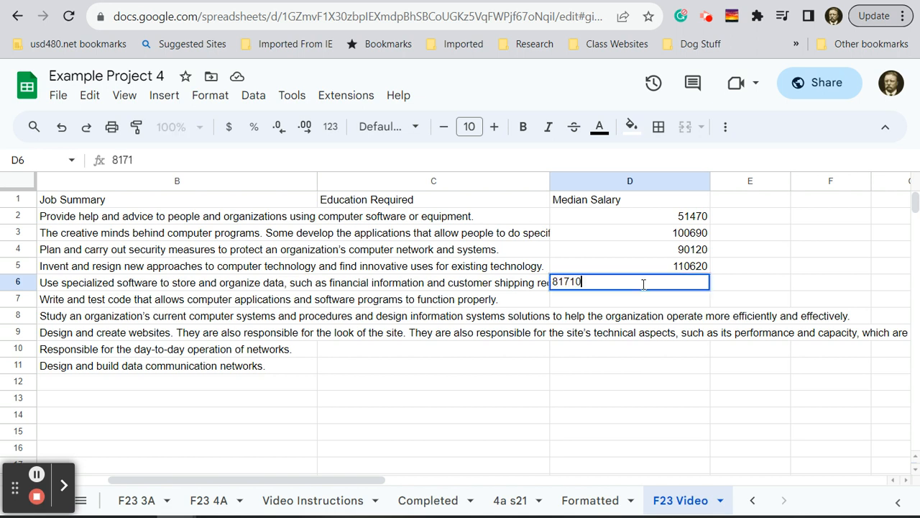
key("Return")
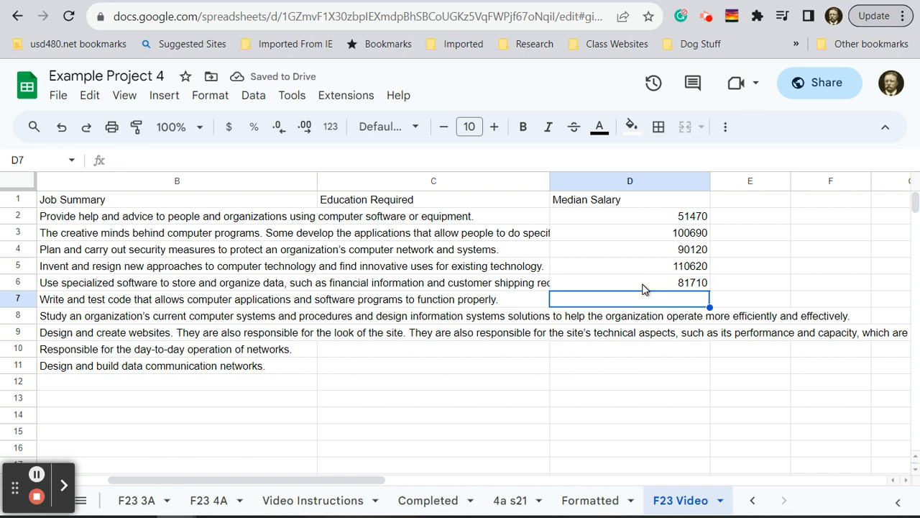
type("79530")
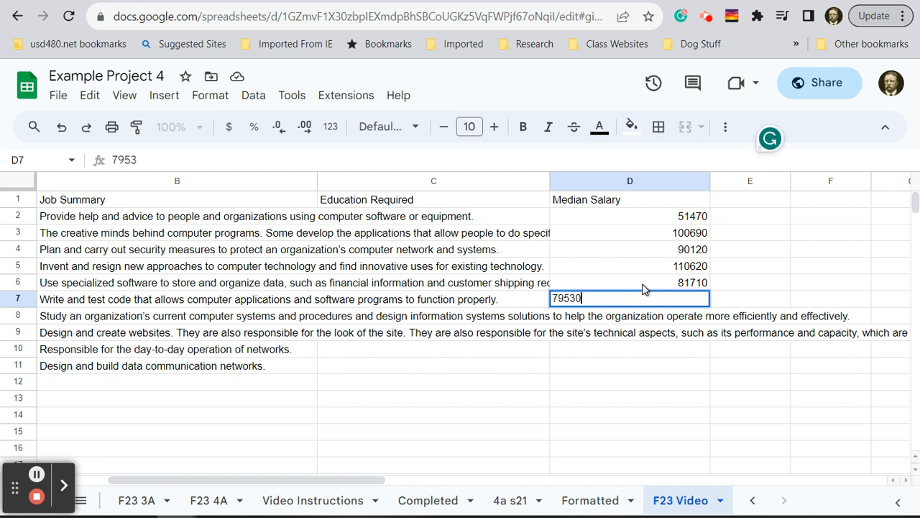
key("Return")
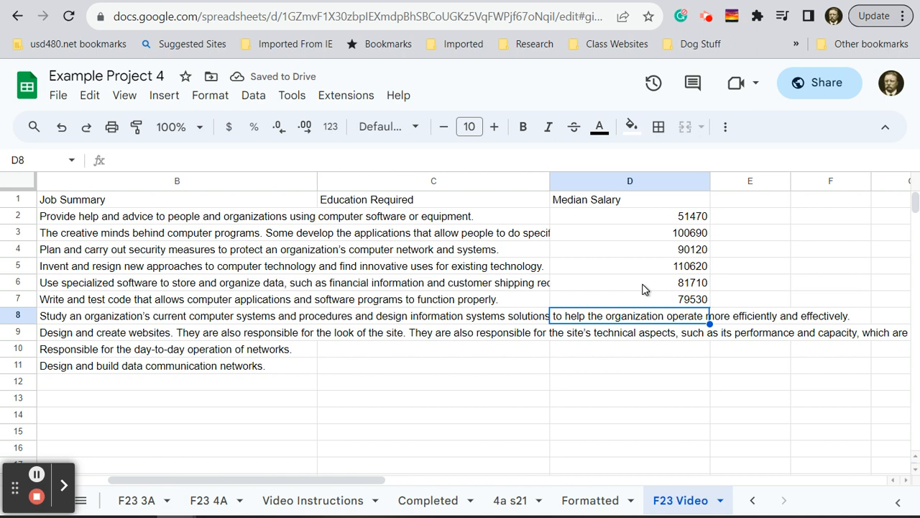
type("85800")
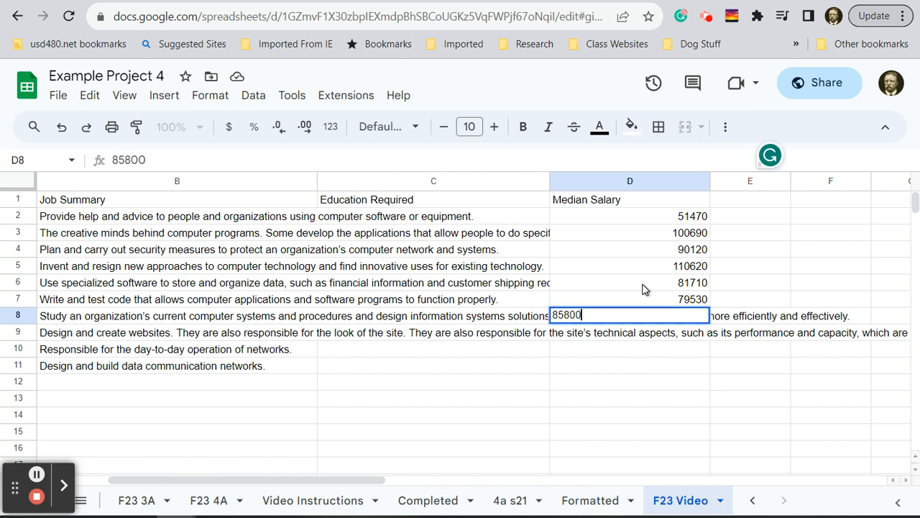
key("Return")
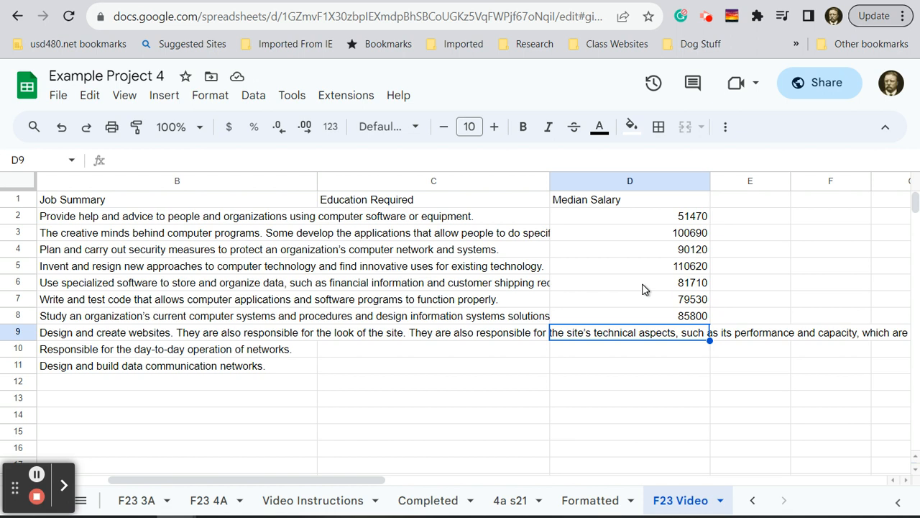
- Enter the median salaries 64970 in D9, 77810 in D10 and 100240 in D11
type("64970")
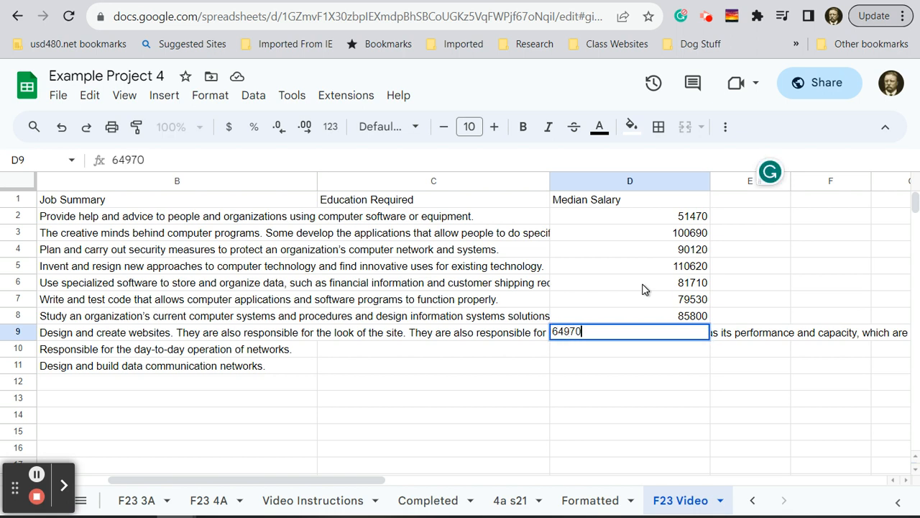
key("Return")
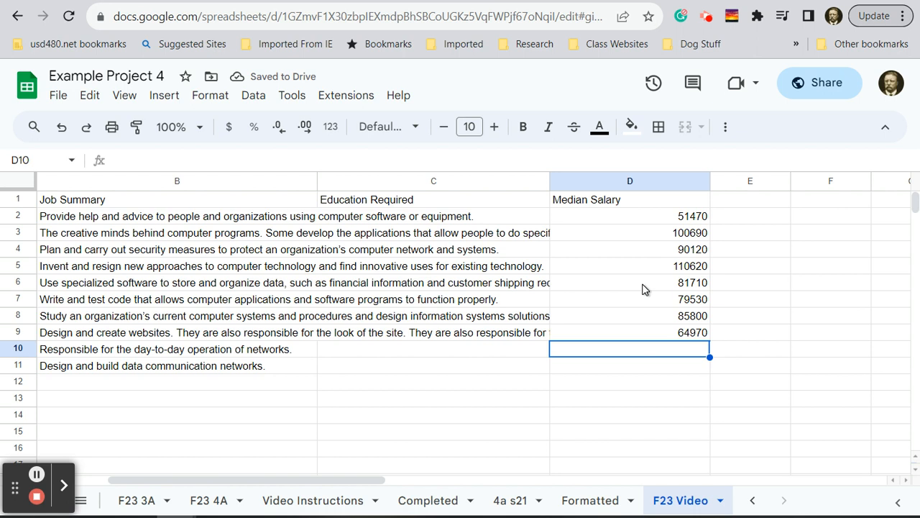
type("77810")
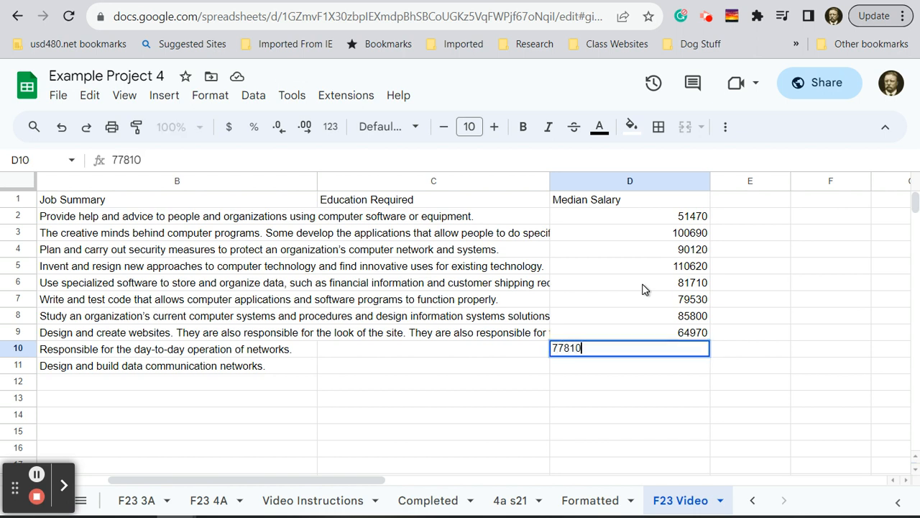
key("Return")
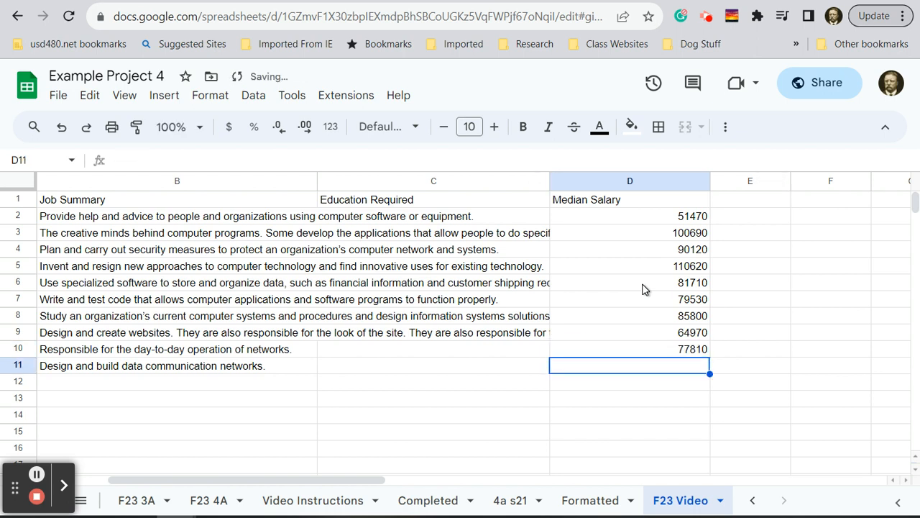
type("100240")
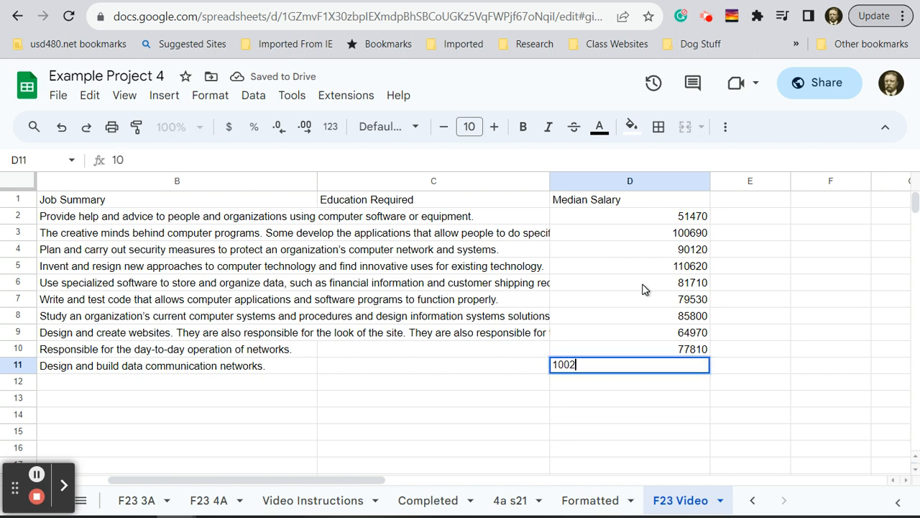
key("Return")
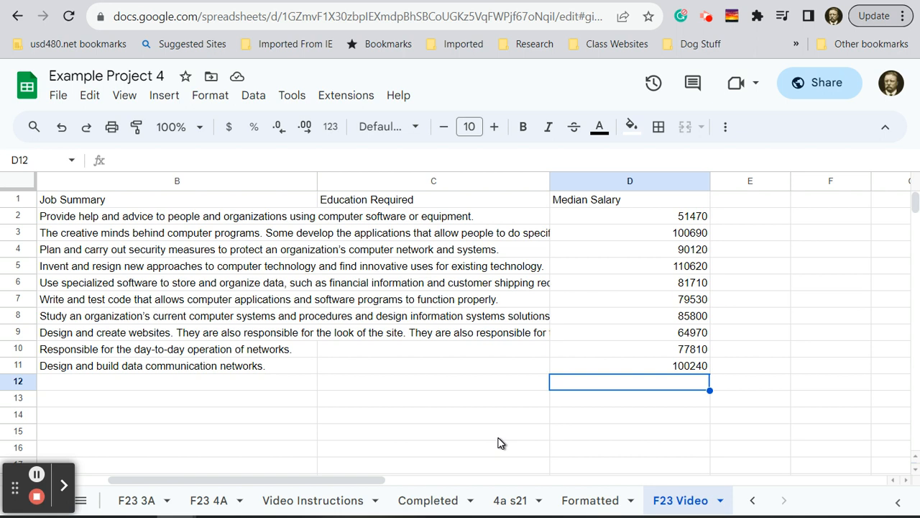
- Add a Dropdown data validation rule to the Education Required cells C2:C11
left_click(505, 221)
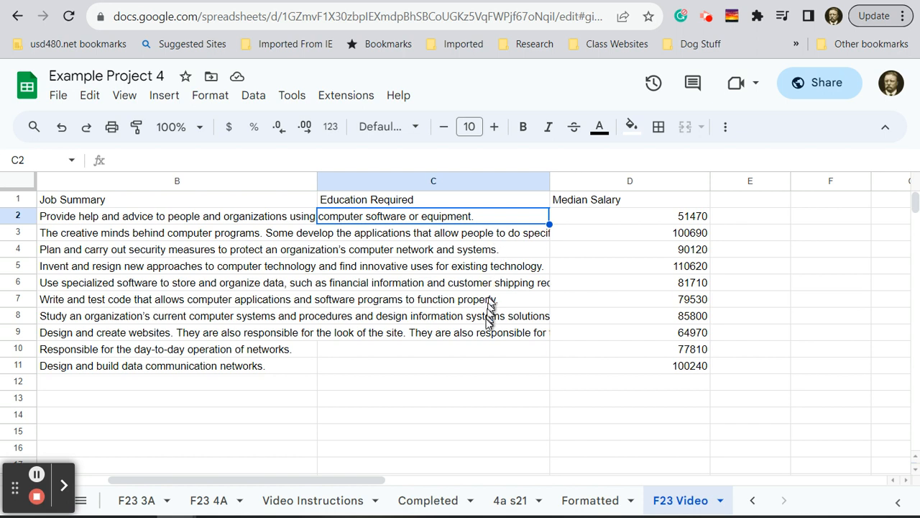
left_click(455, 365, "shift")
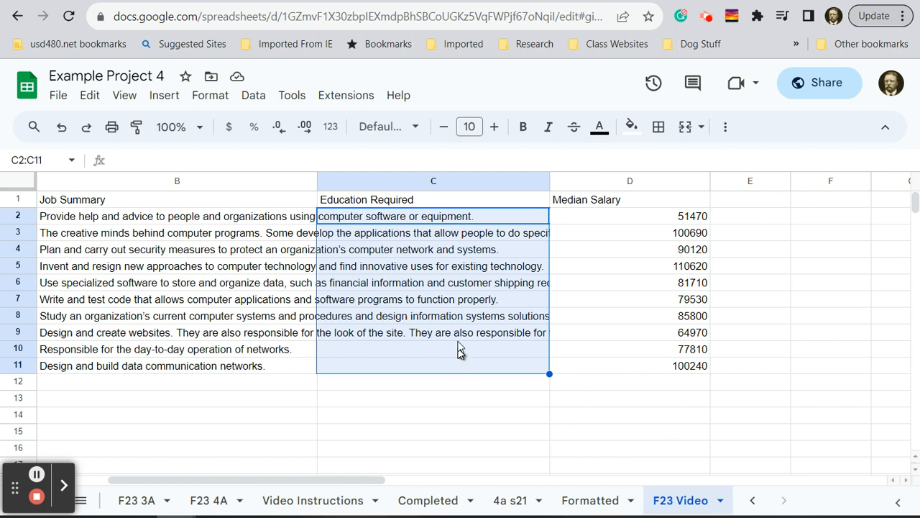
left_click(255, 98)
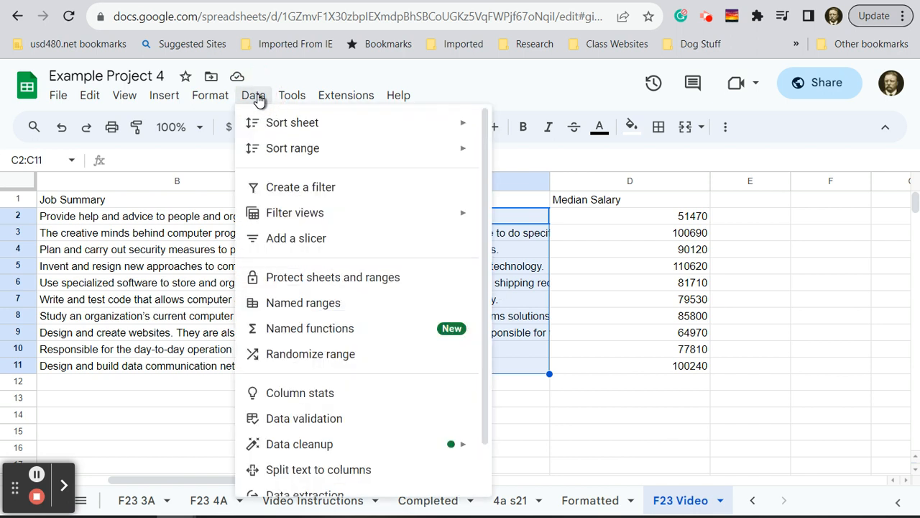
left_click(304, 424)
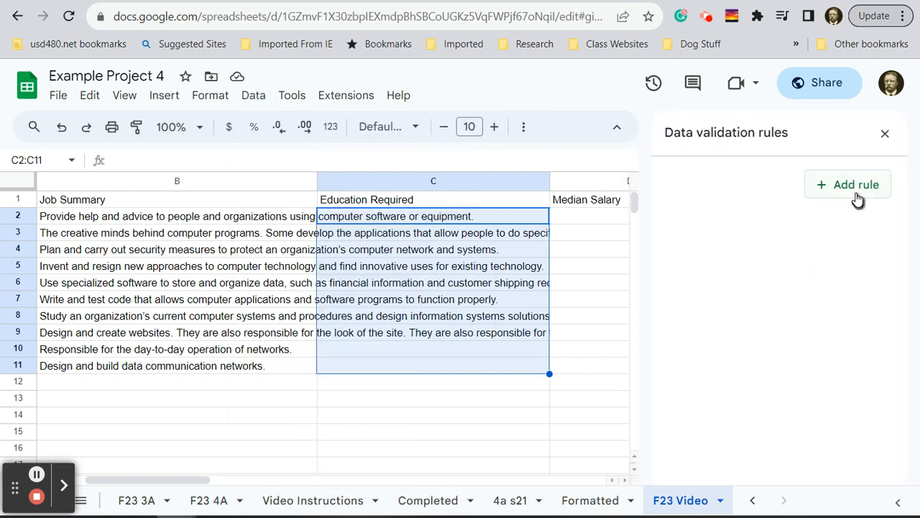
left_click(854, 191)
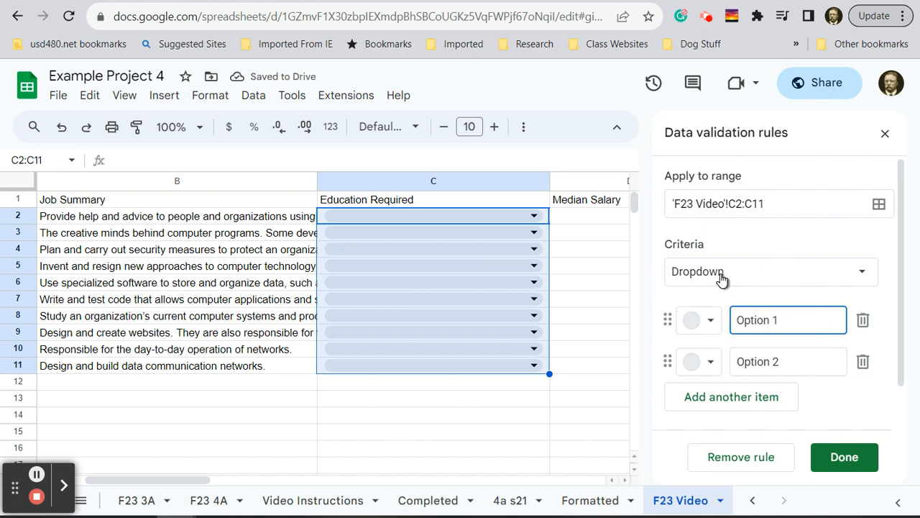
- Name the first dropdown item "Associate's Degree" in the validation rule
left_click_drag(793, 318, 734, 317)
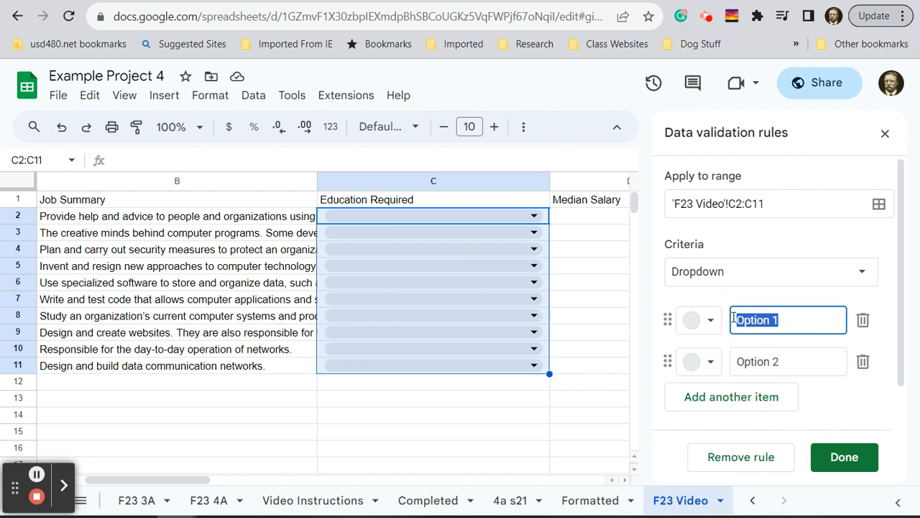
type("Associate")
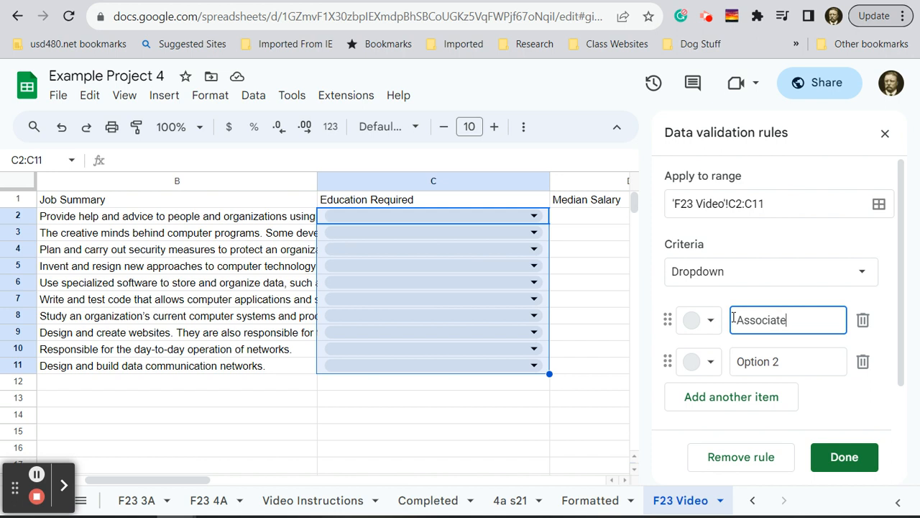
type("'s Degree")
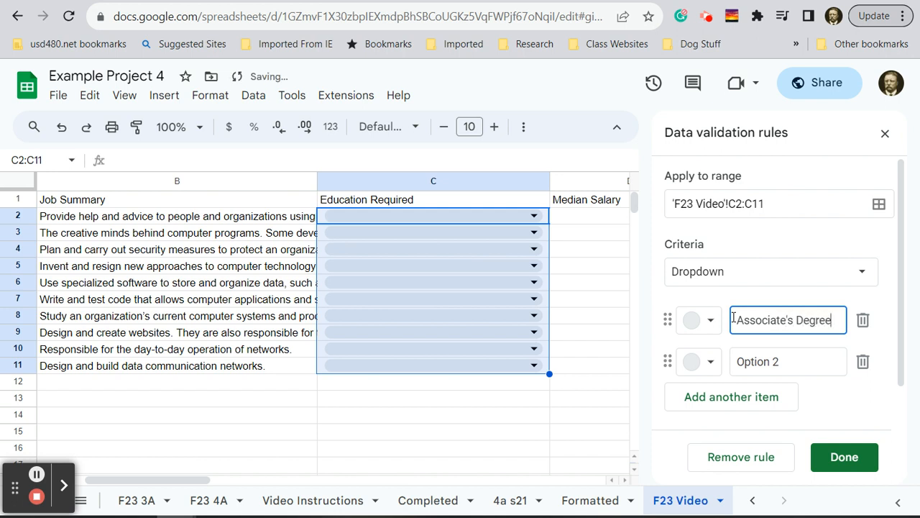
- Name the second dropdown item Bachalor"s Degree in the validation rule, replacing Option 2
left_click(768, 361)
left_click_drag(788, 361, 721, 367)
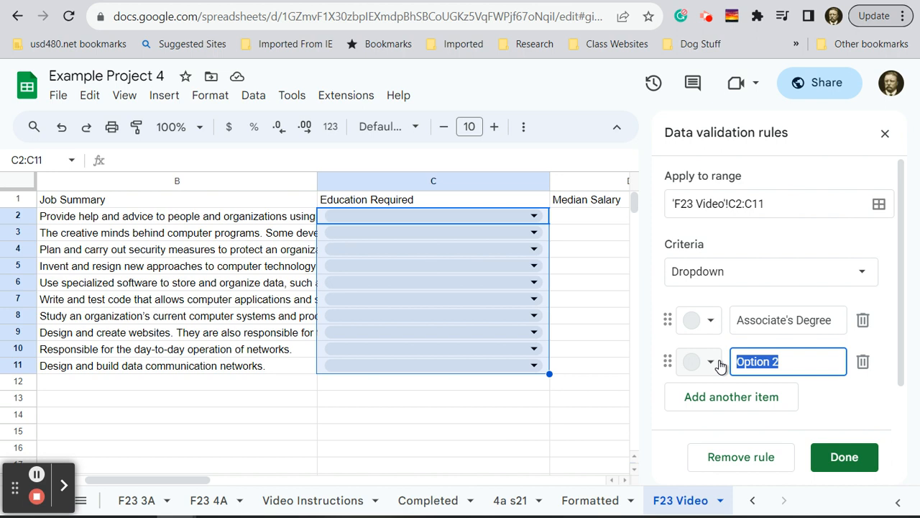
type("Bachal")
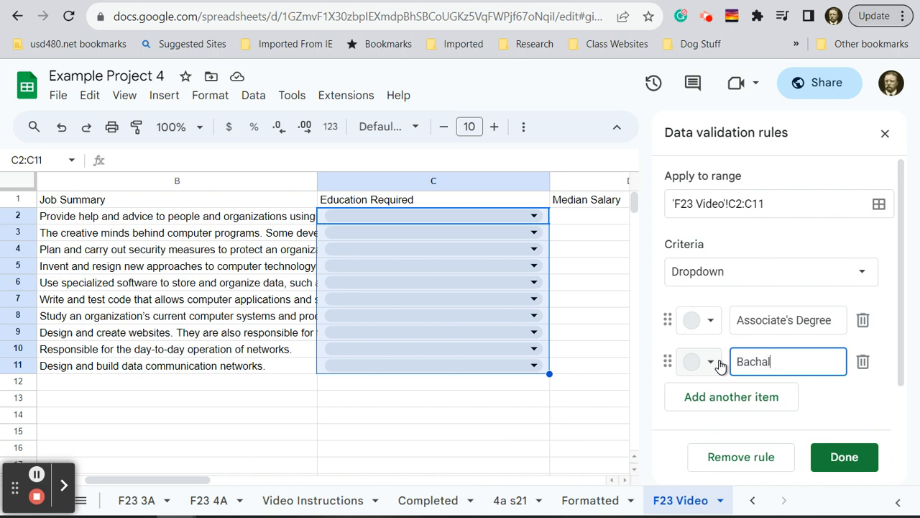
type("or''s Degree")
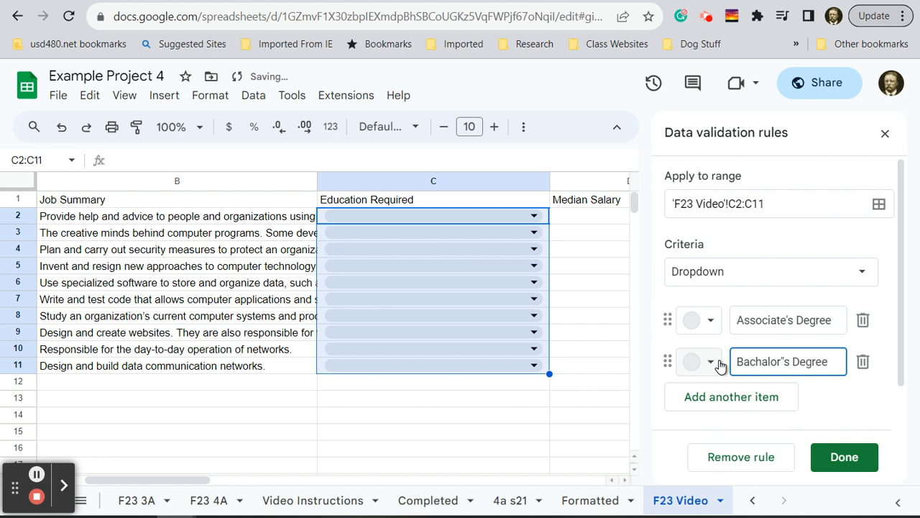
- Add a third dropdown item named "Dovtoral or Prefessional Degree" and save the validation rule
left_click(728, 400)
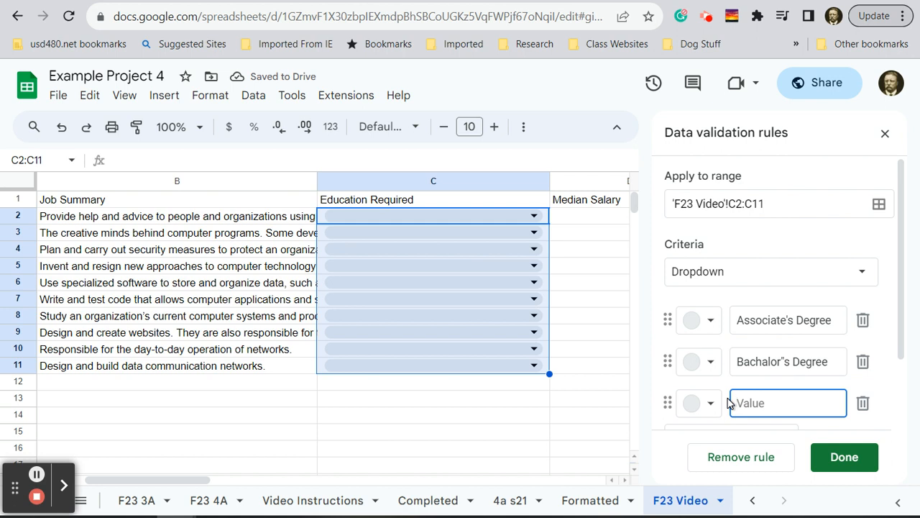
type("D")
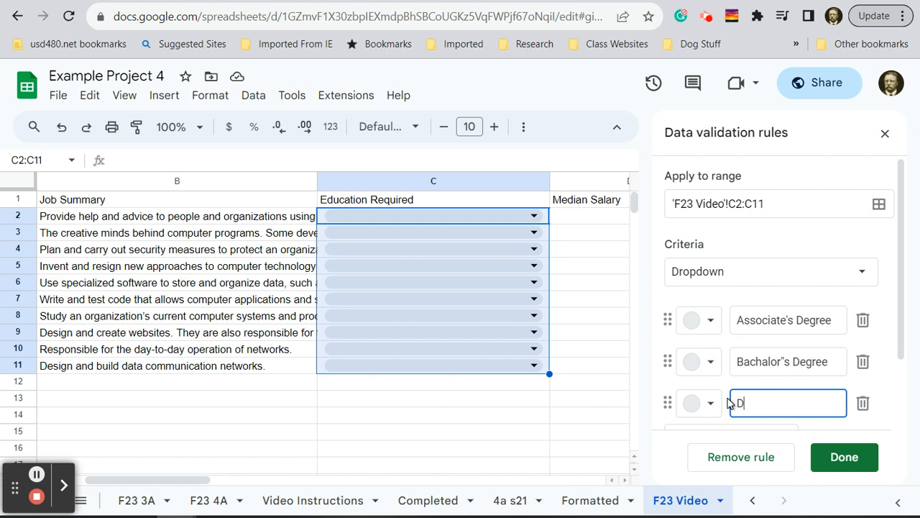
type("ovtoral ")
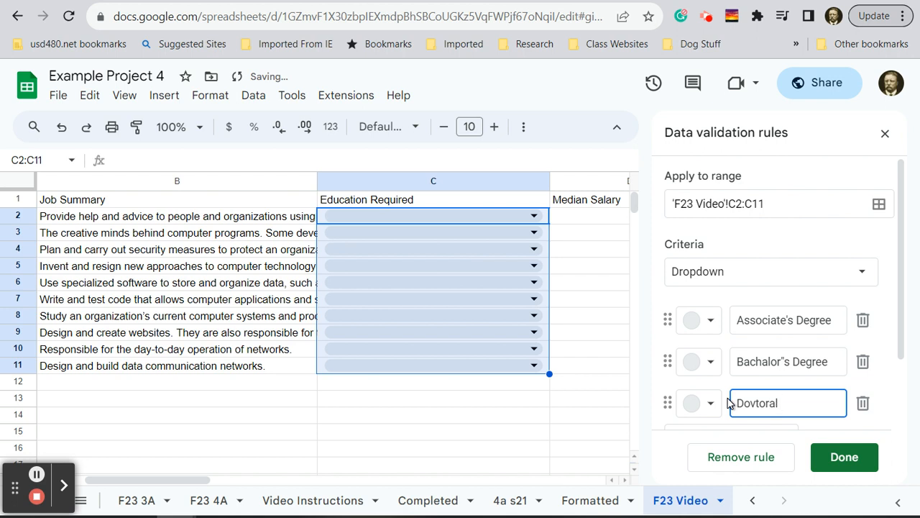
type("or Pre")
type("fessional")
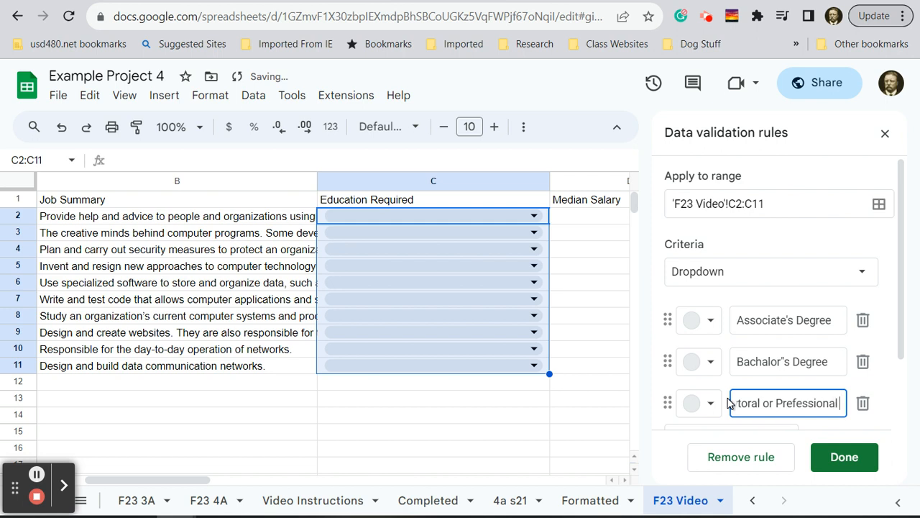
type(" Degree")
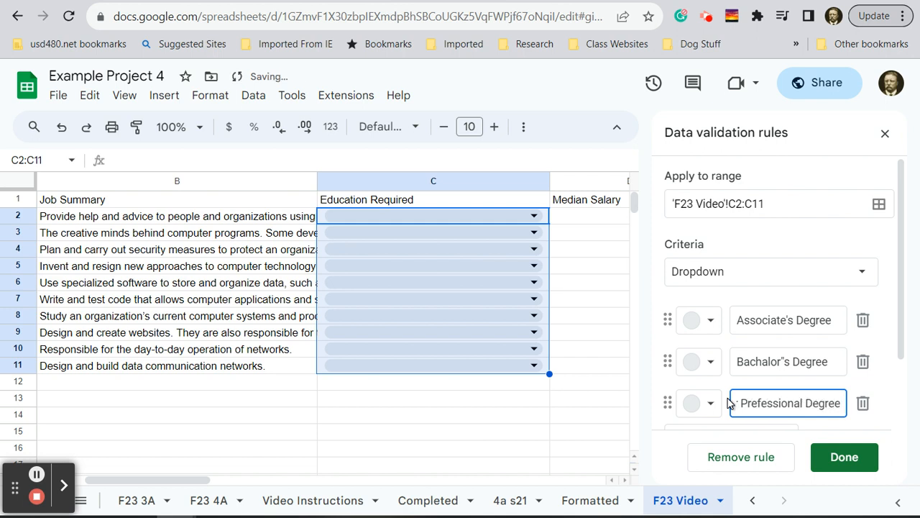
left_click(845, 458)
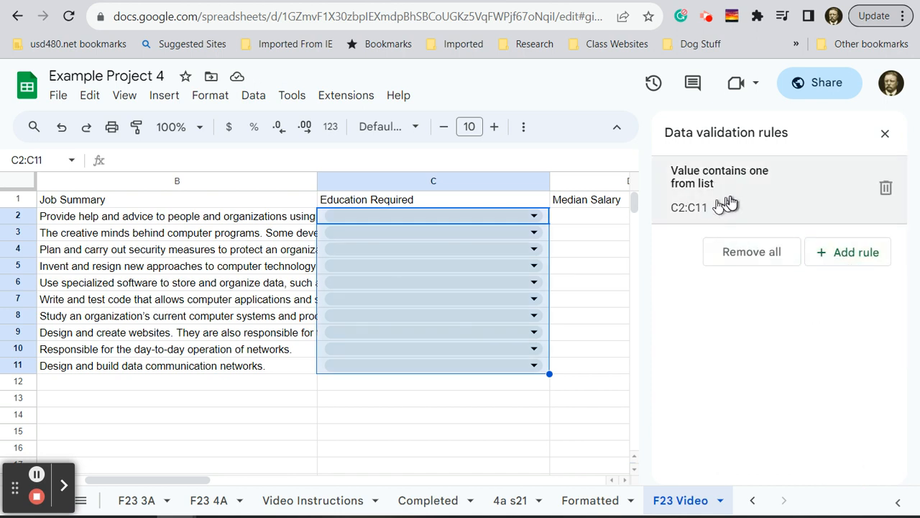
- Correct the third dropdown item's spelling to "Doctoral or Professional Degree" in the C2:C11 rule and save it
left_click(756, 194)
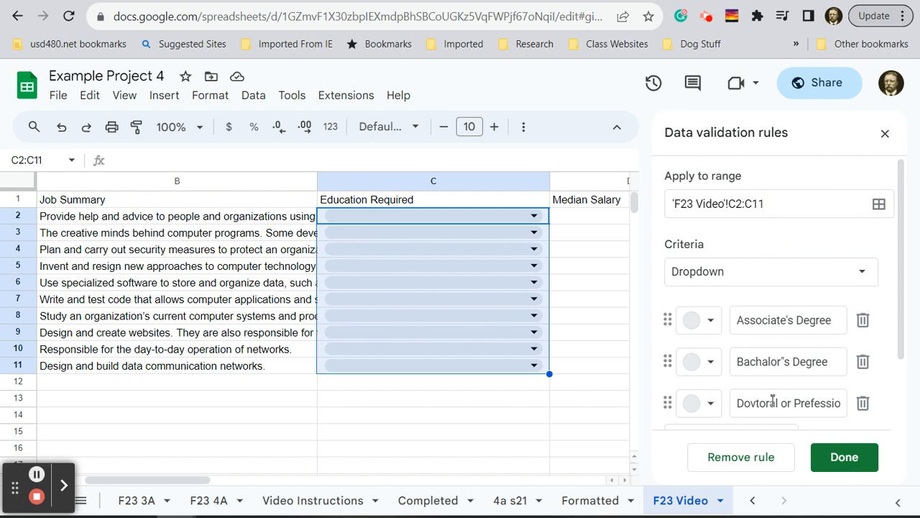
left_click(754, 403)
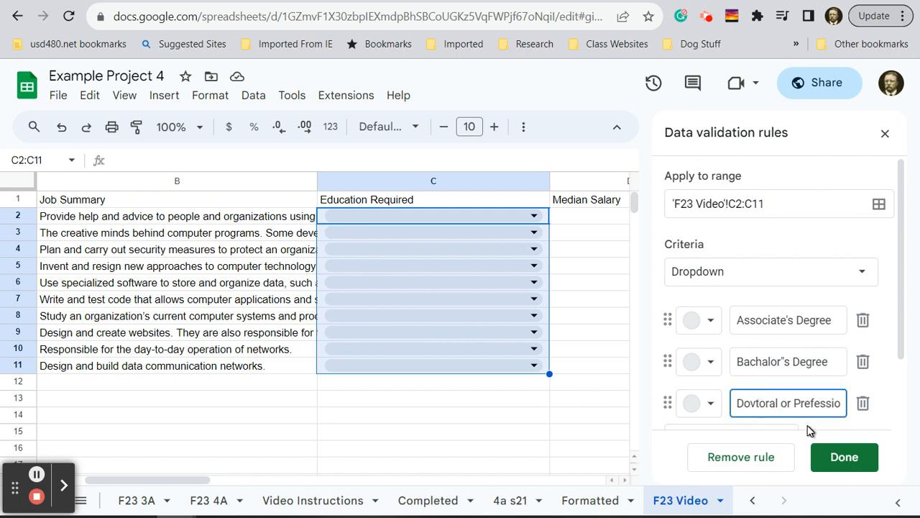
key("BackSpace")
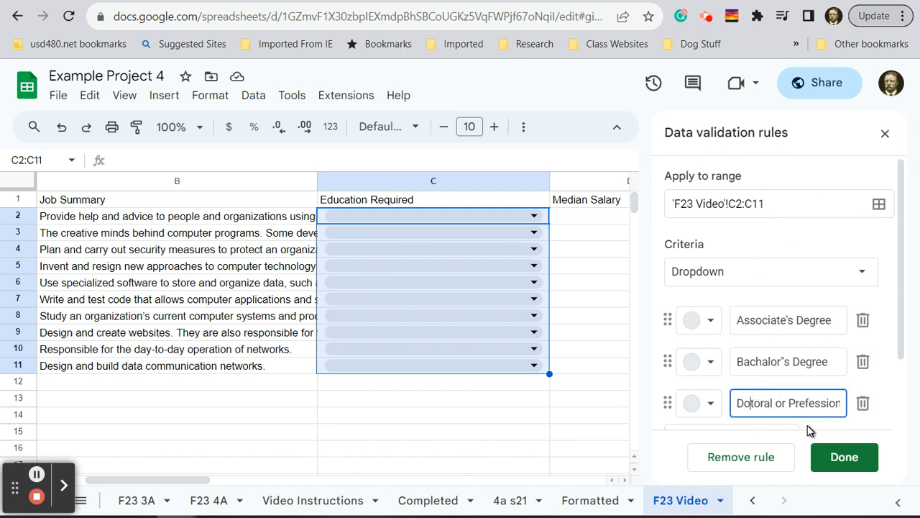
type("c")
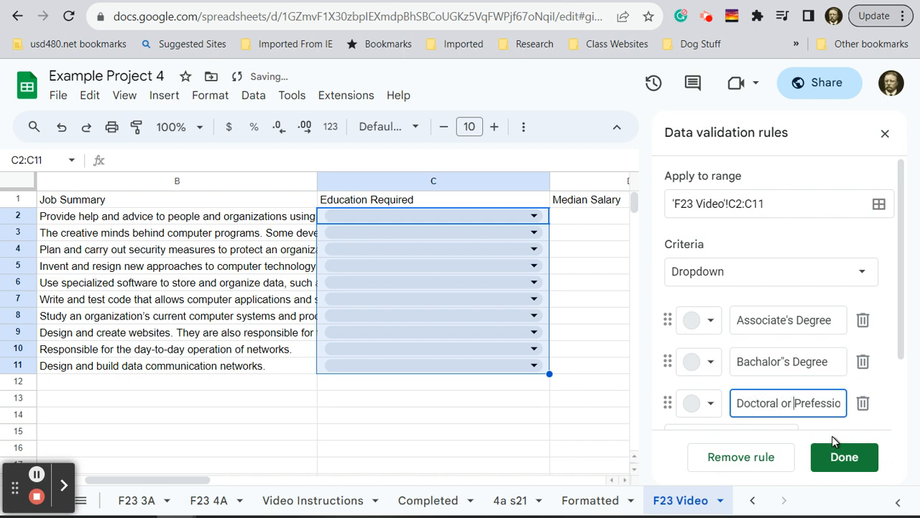
key("BackSpace")
type("o")
key("Right")
key("Right")
key("Right")
key("Right")
key("Right")
key("Right")
key("Right")
key("Right")
key("Right")
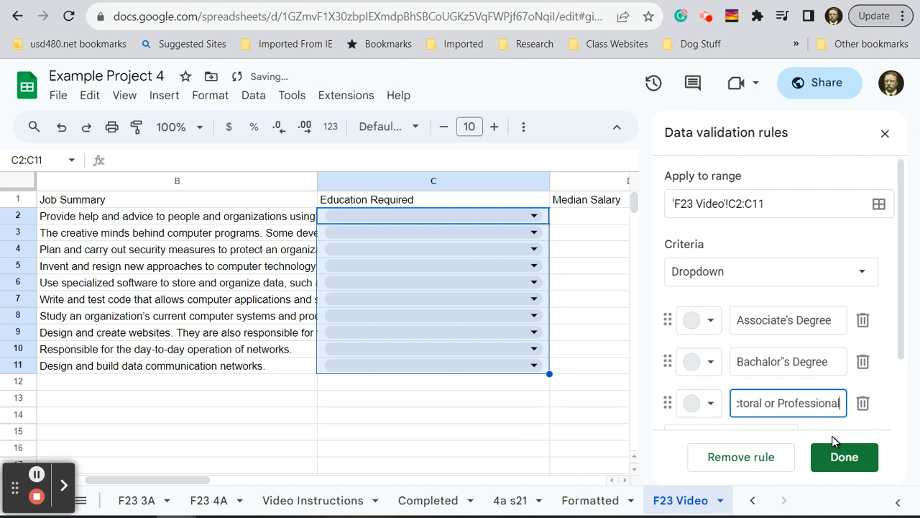
type("Degree")
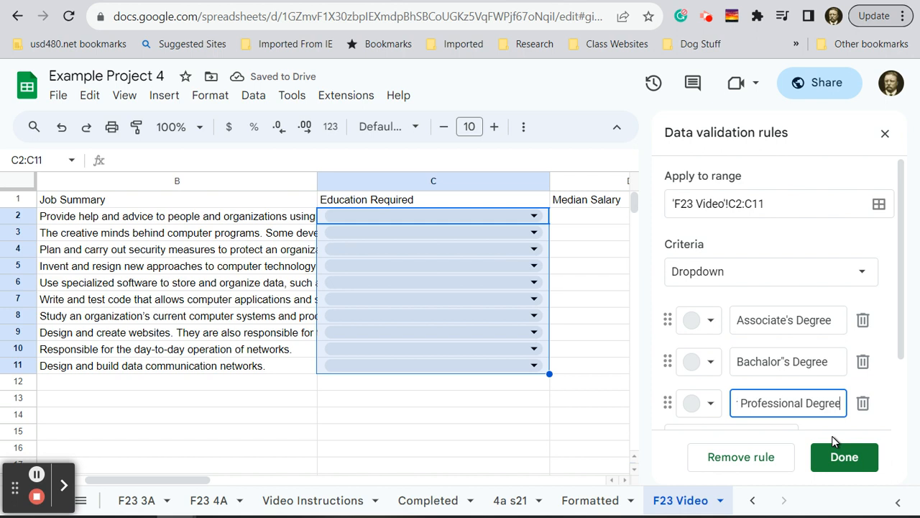
left_click(834, 460)
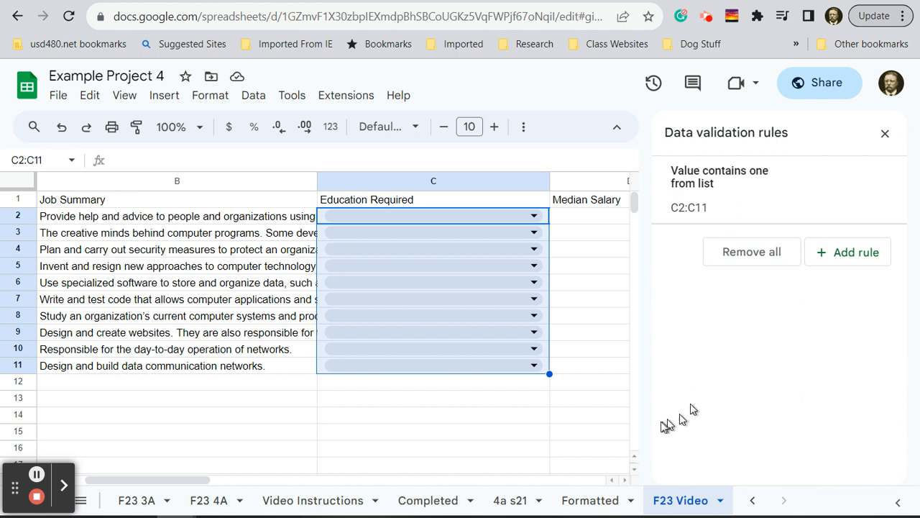
- Choose Associate's Degree for cell C2 and open the education choices for C3
left_click(534, 216)
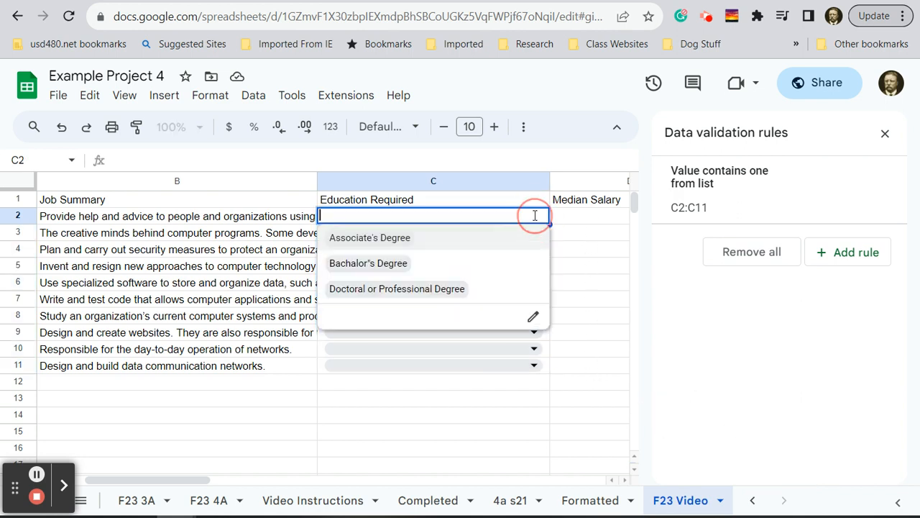
left_click(405, 243)
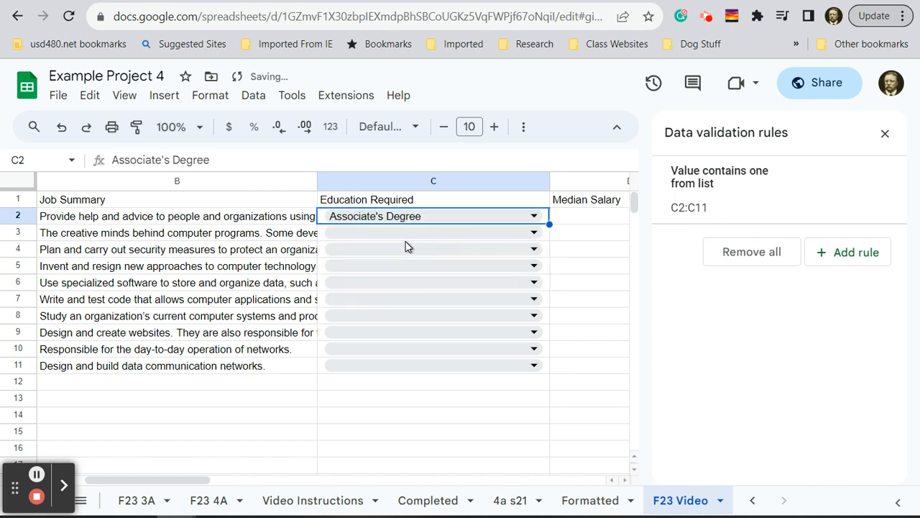
left_click(535, 233)
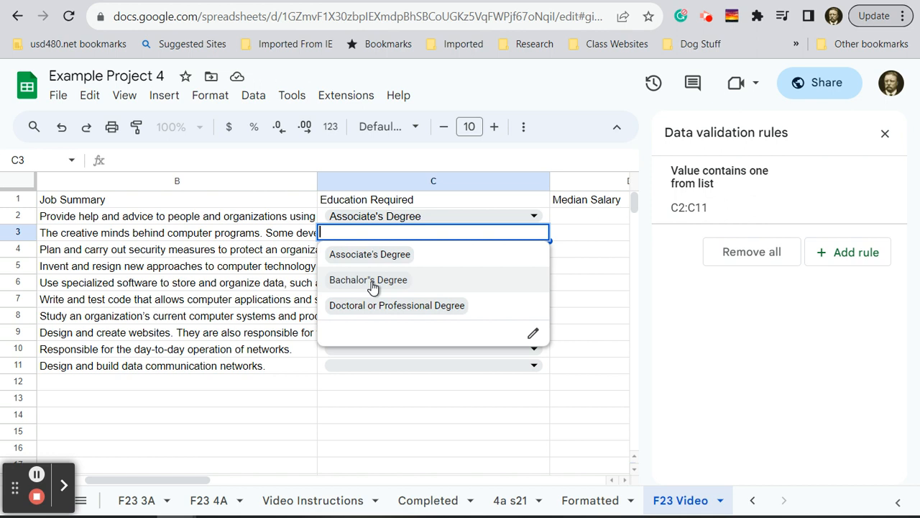
- Correct the second dropdown item's spelling to Bachelor"s Degree in the C2:C11 rule and save it
left_click(834, 195)
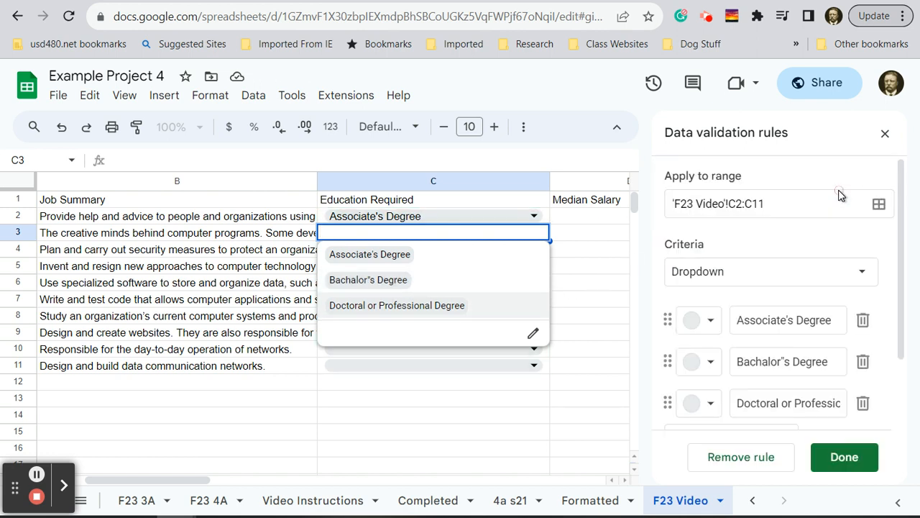
left_click(768, 364)
key("BackSpace")
type("e")
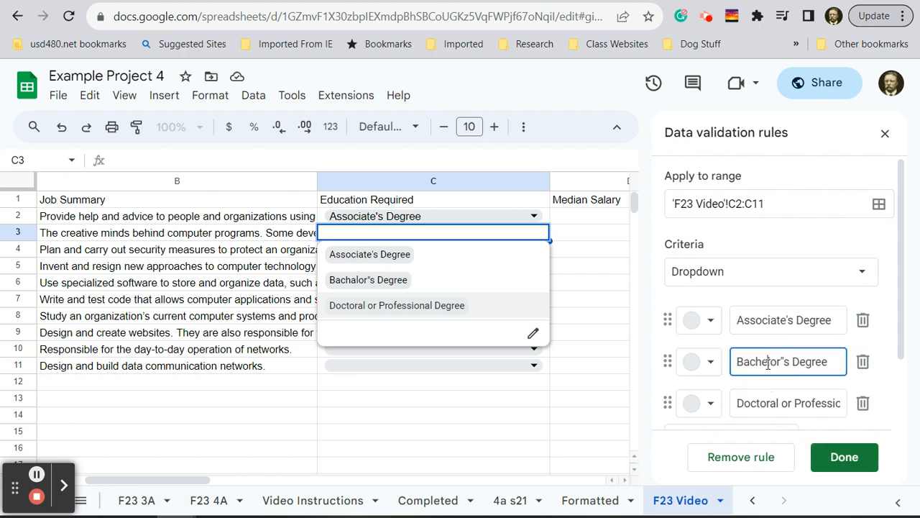
left_click(843, 464)
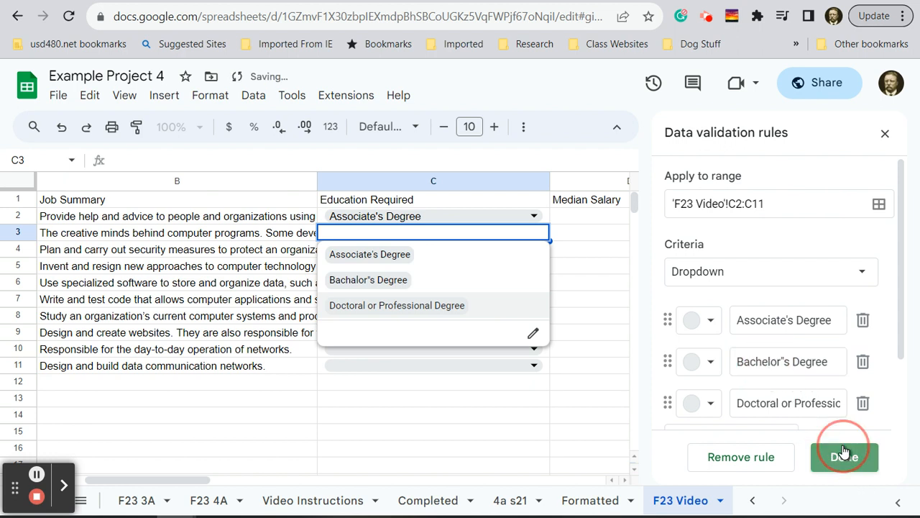
left_click(579, 317)
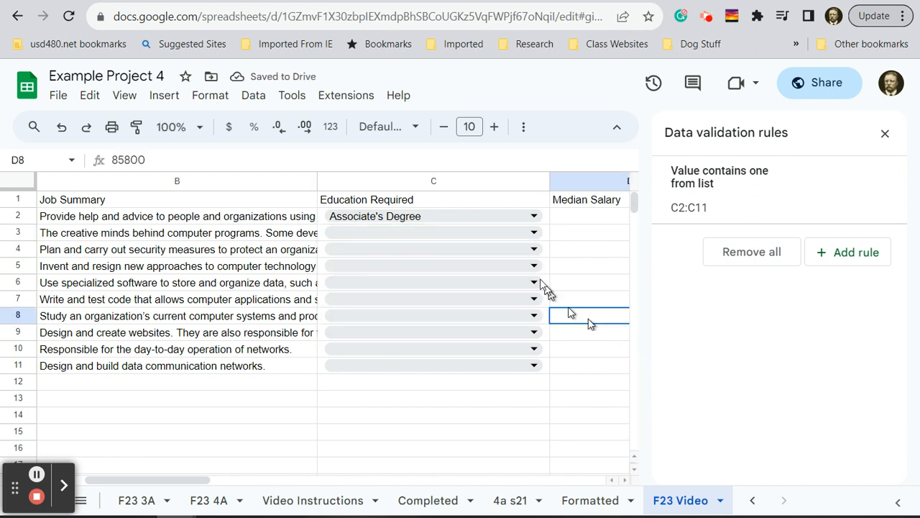
- Choose Bachelor"s Degree for C3 and C4, and Doctoral or Professional Degree for C5
left_click(519, 234)
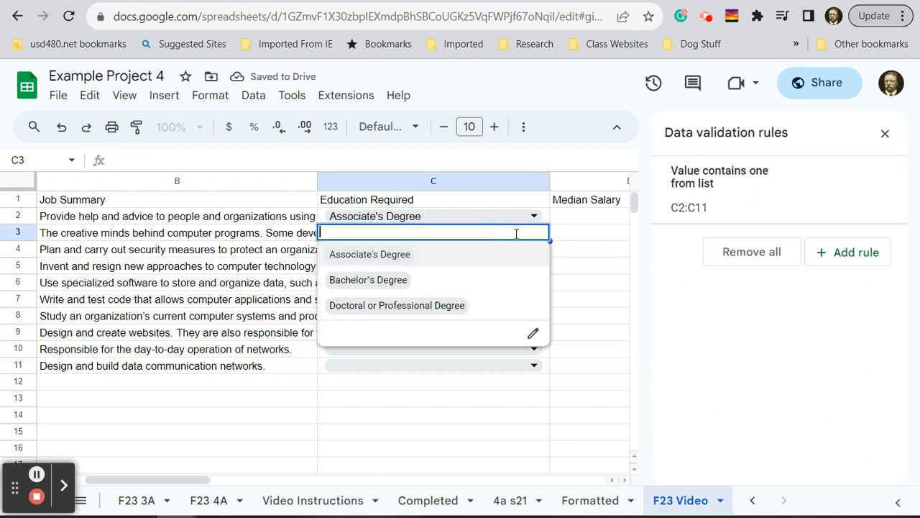
left_click(384, 284)
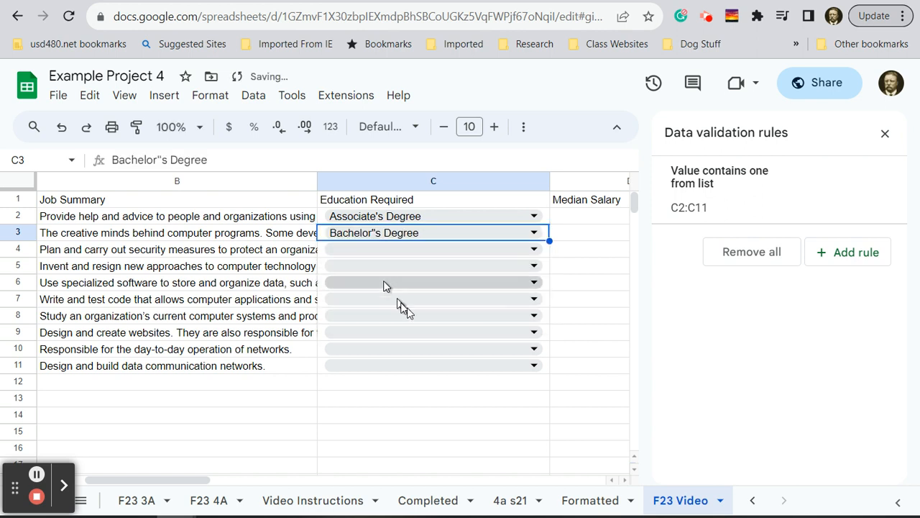
left_click(528, 248)
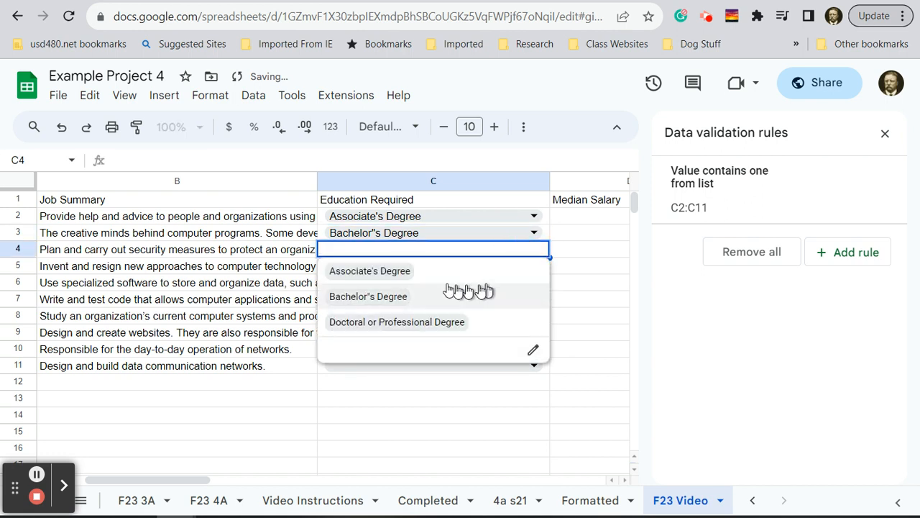
left_click(381, 296)
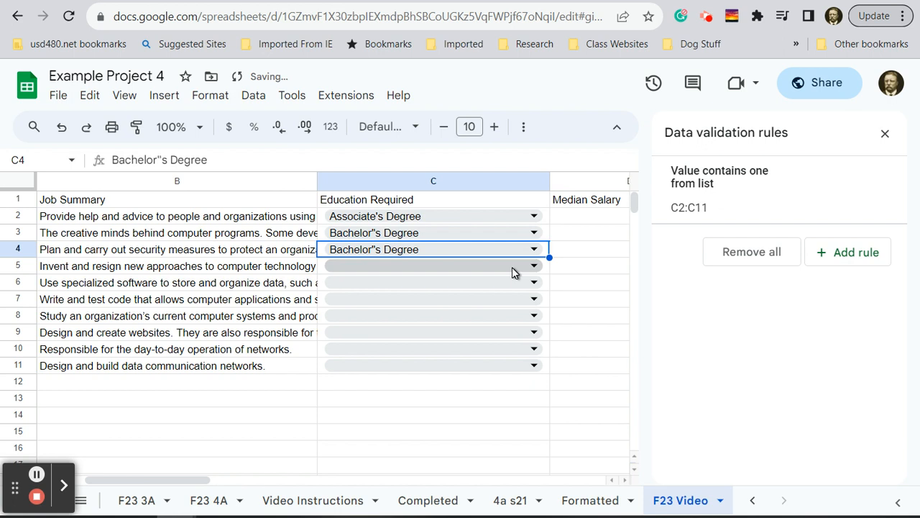
left_click(512, 271)
left_click(440, 337)
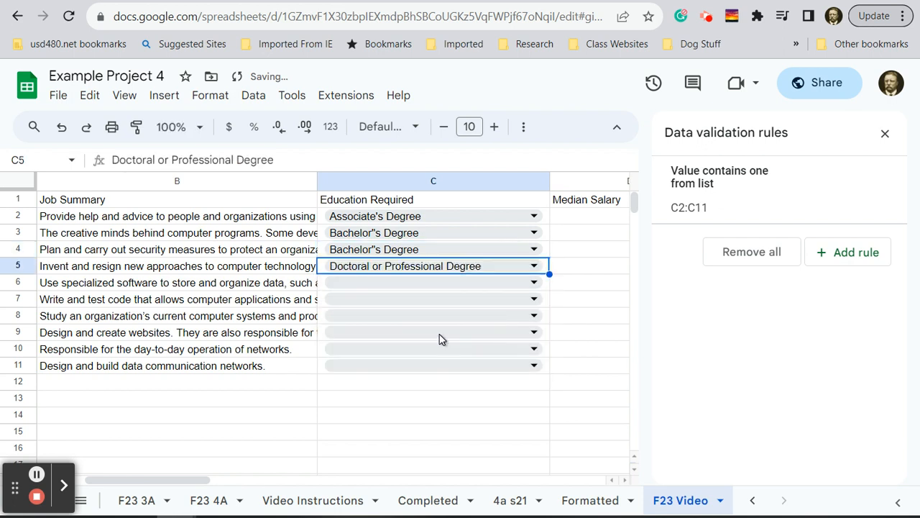
- Choose Bachelor"s Degree as the education required in cells C6, C7 and C8
left_click(499, 281)
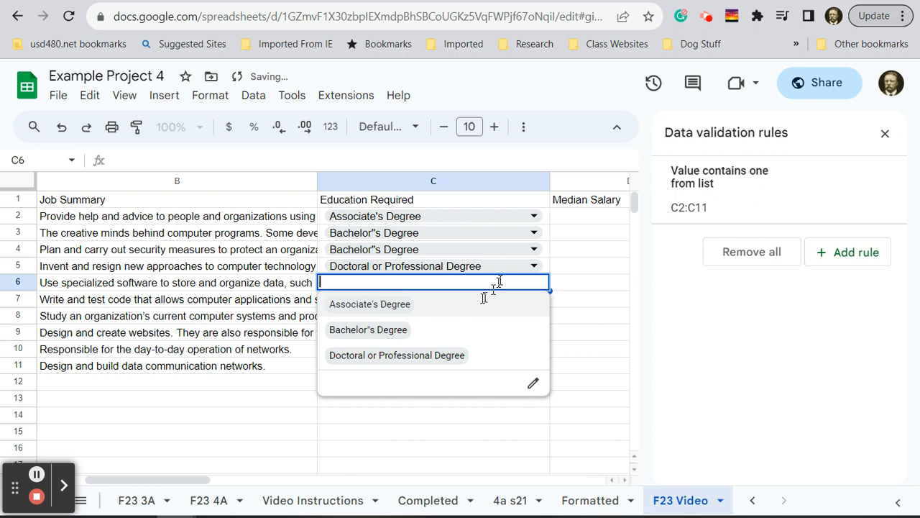
left_click(403, 330)
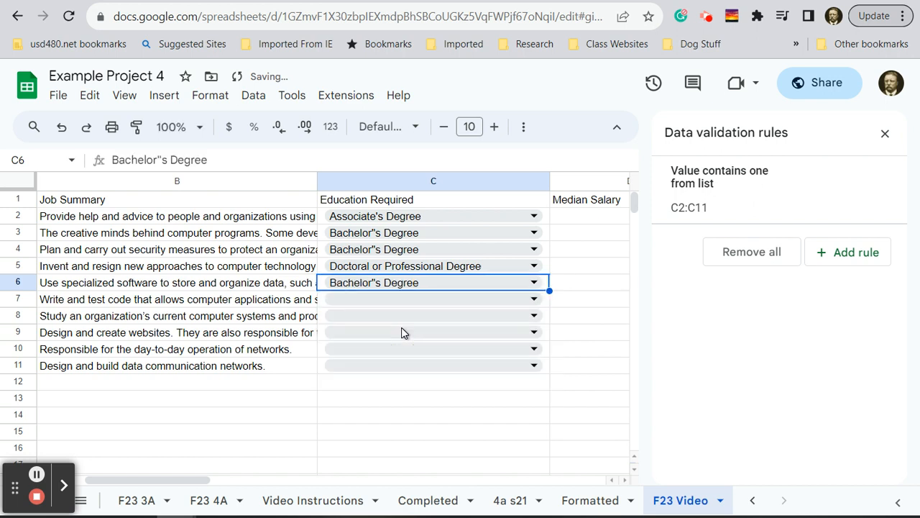
left_click(479, 300)
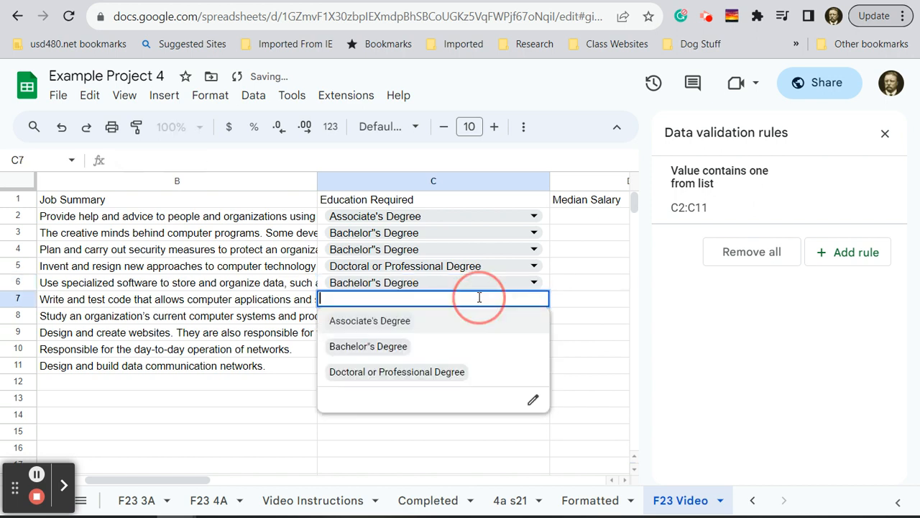
left_click(390, 347)
left_click(401, 317)
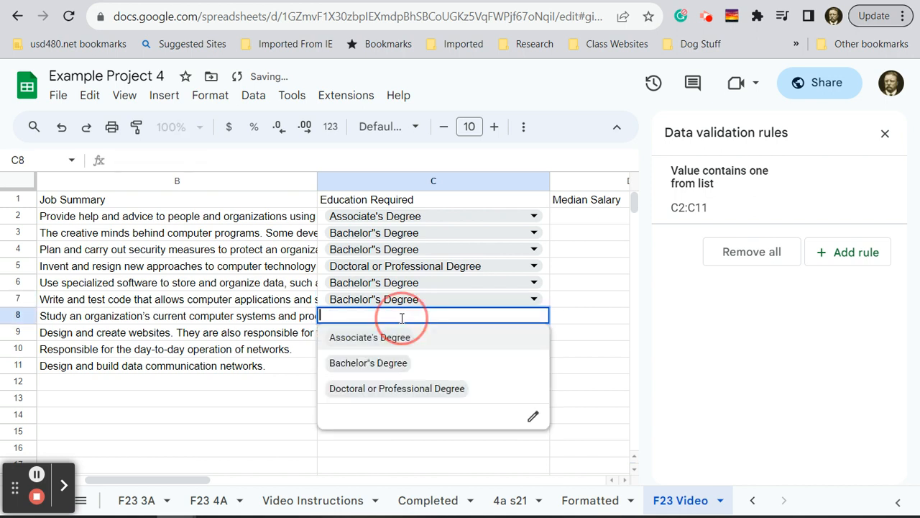
left_click(390, 363)
- Choose Associate's Degree for cell C9 and Bachelor"s Degree for cells C10 and C11
left_click(393, 334)
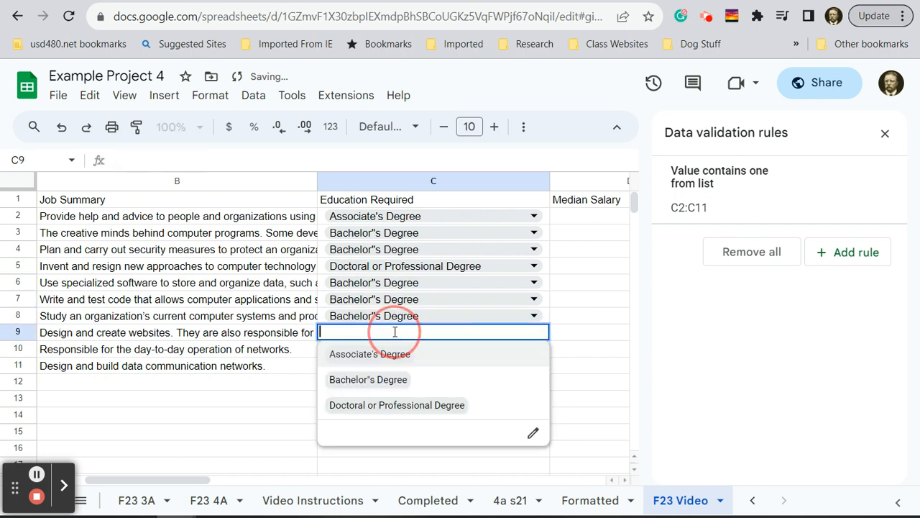
left_click(382, 355)
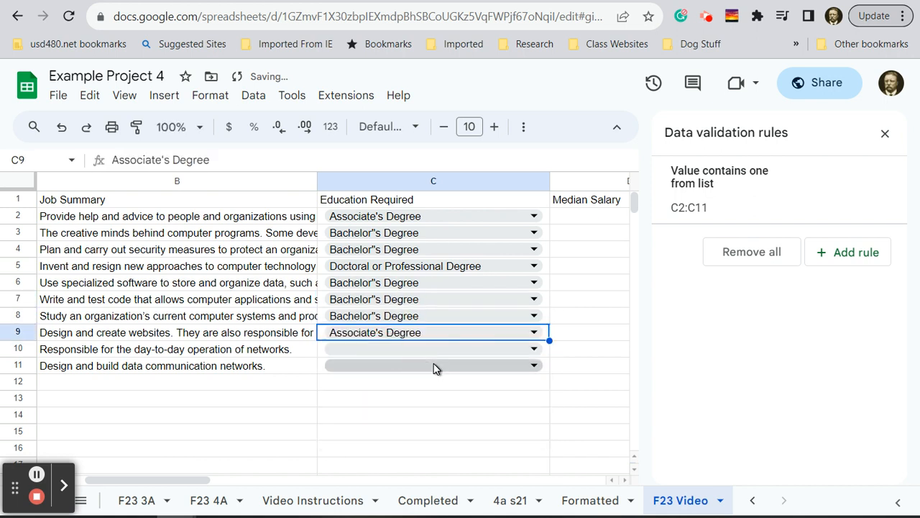
left_click(433, 352)
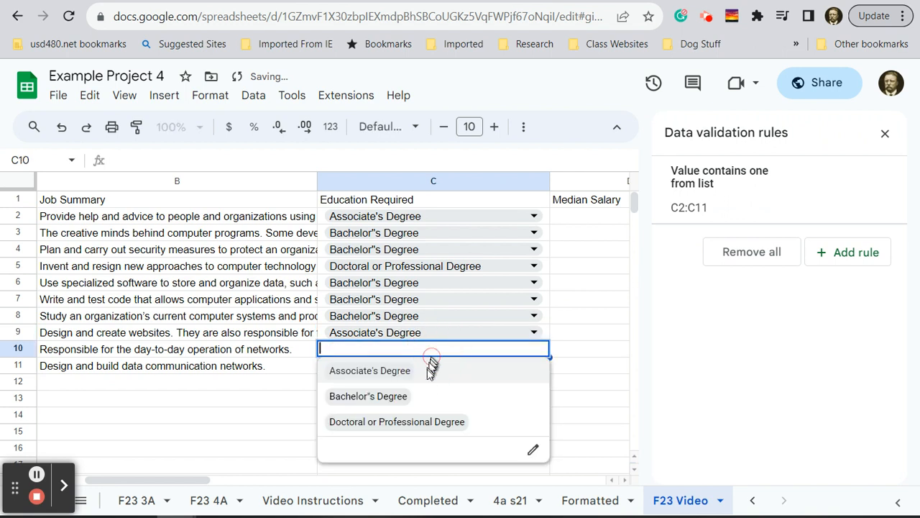
left_click(381, 398)
left_click(425, 365)
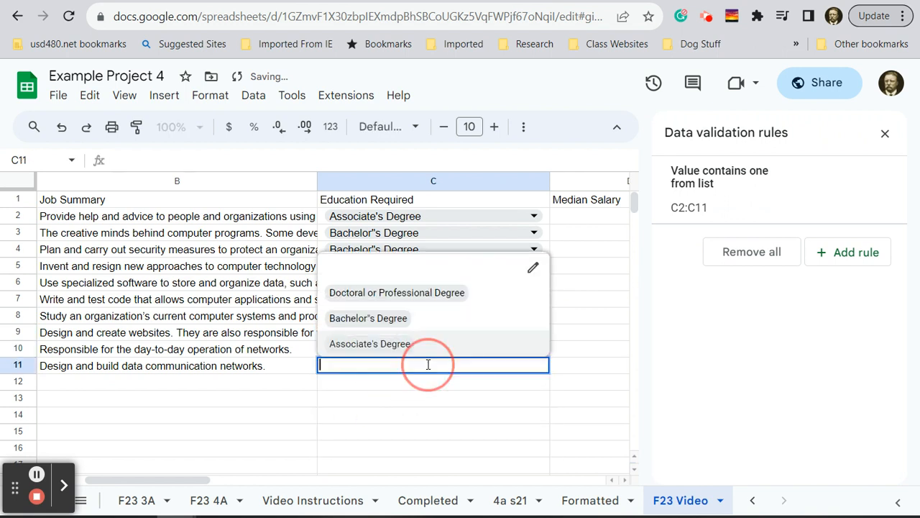
left_click(386, 322)
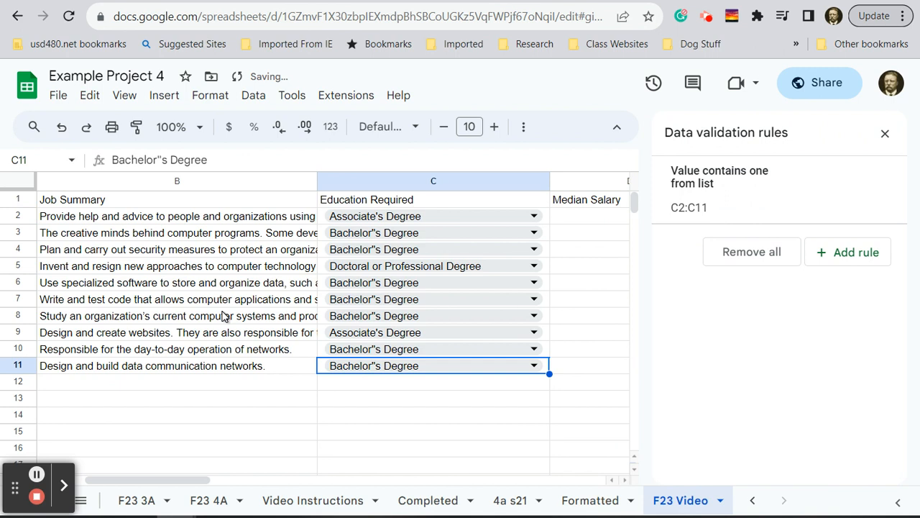
- Wrap the text in column B so the full job summaries fit within the column
left_click(177, 181)
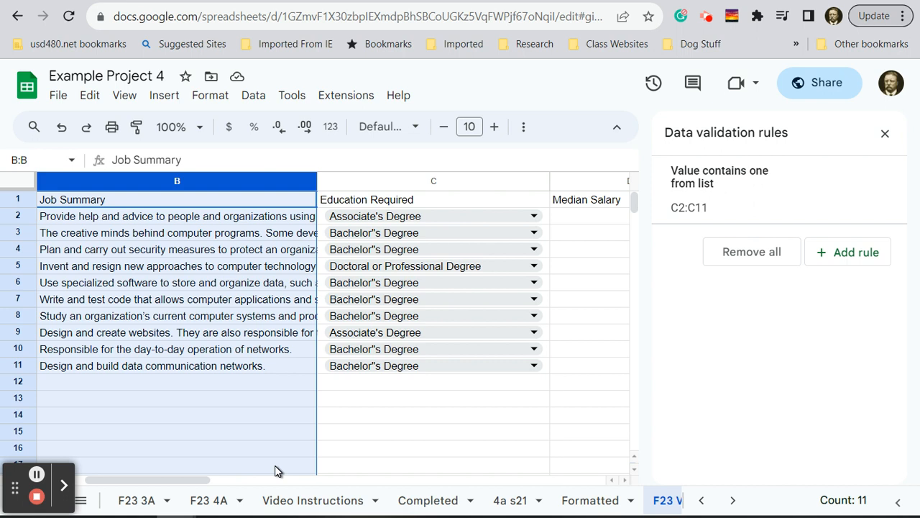
left_click(210, 100)
mouse_move(251, 242)
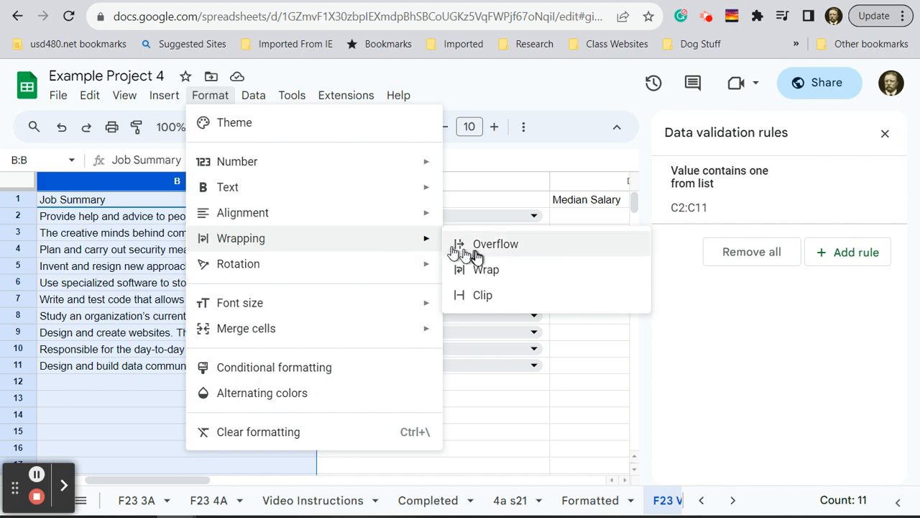
left_click(485, 276)
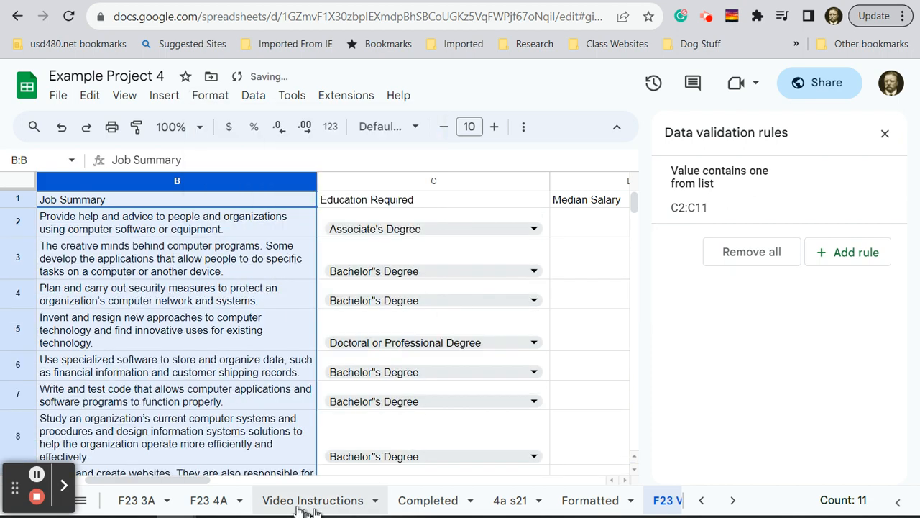
left_click_drag(179, 483, 148, 483)
scroll(383, 389, "down", 5)
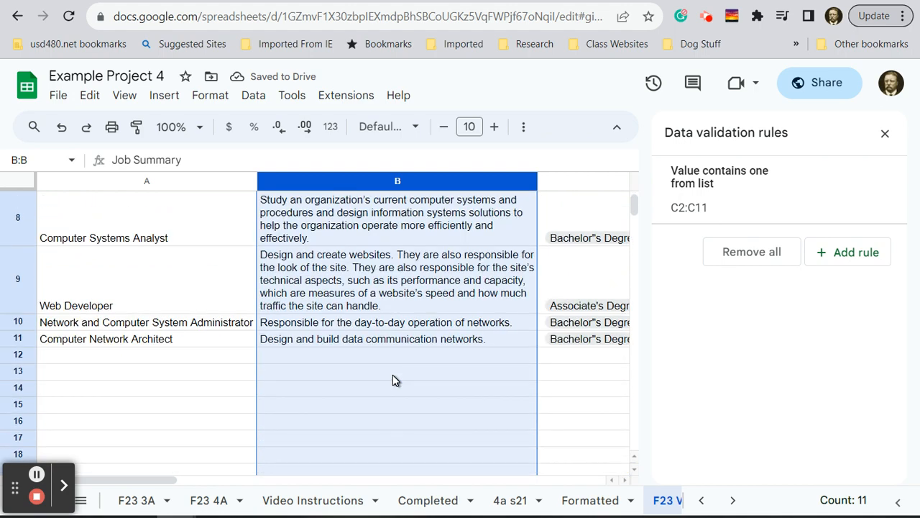
scroll(393, 378, "up", 5)
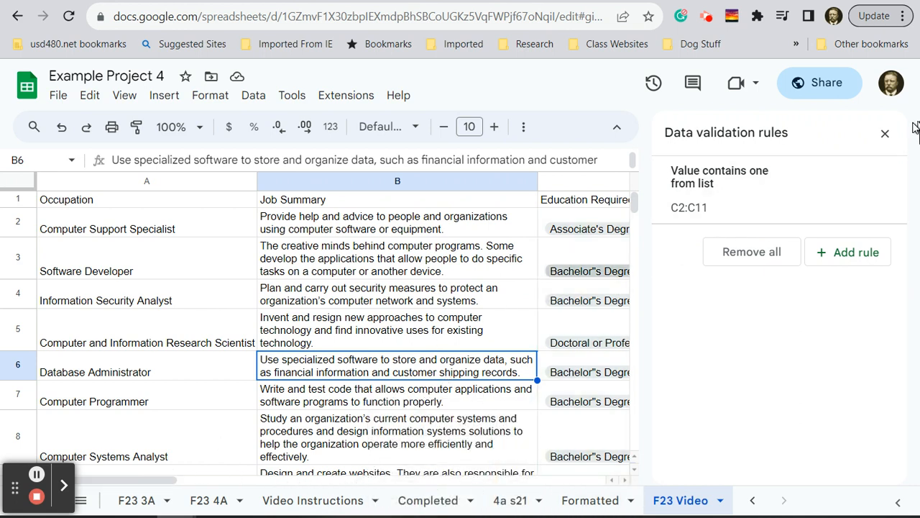
- Close the data validation rules and make the header text in row 1 bold
left_click(886, 135)
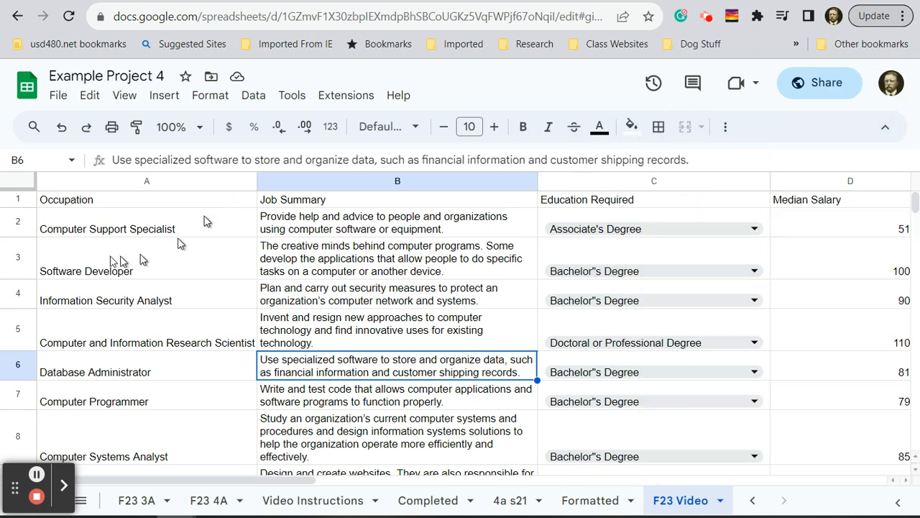
left_click(17, 200)
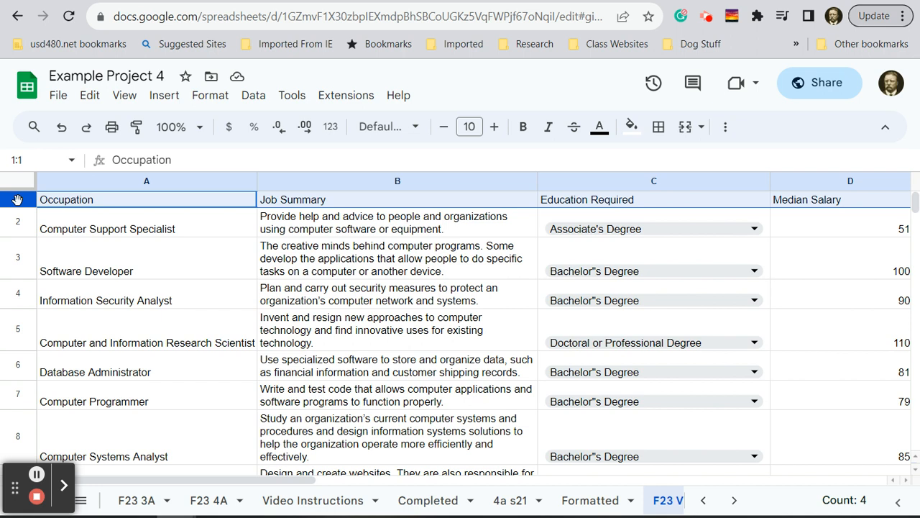
left_click(524, 128)
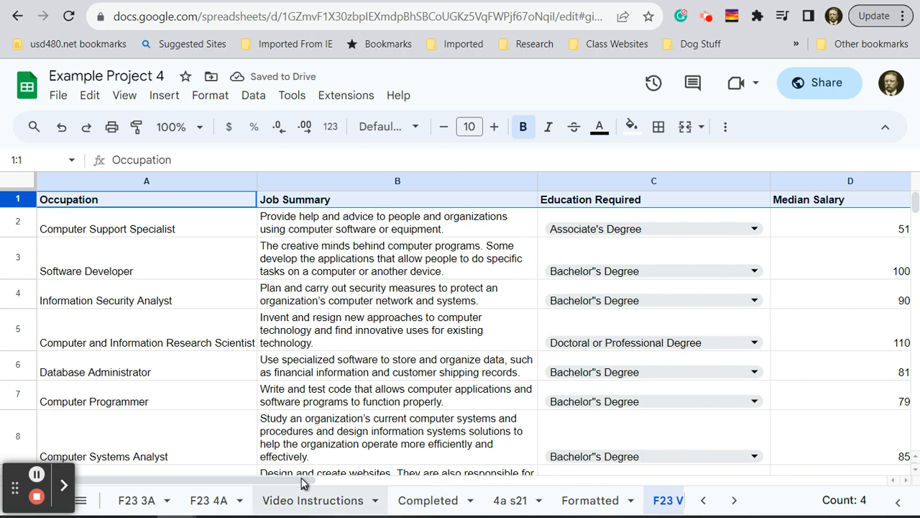
- Format the Median Salary column D as dollar currency with no decimal places
left_click_drag(301, 478, 407, 488)
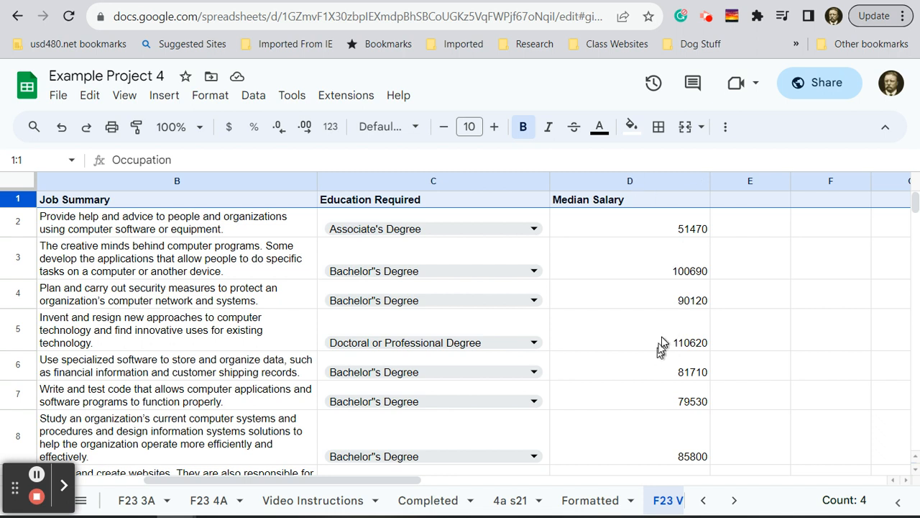
left_click(630, 186)
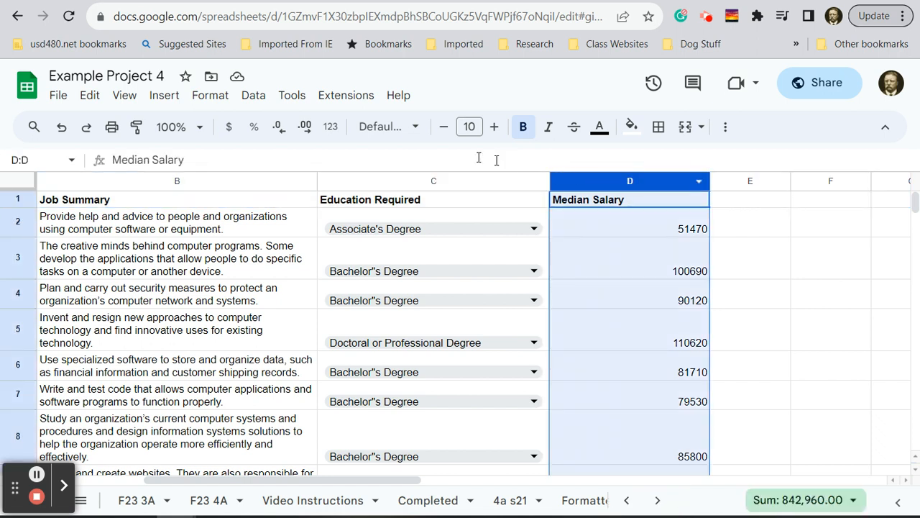
left_click(230, 134)
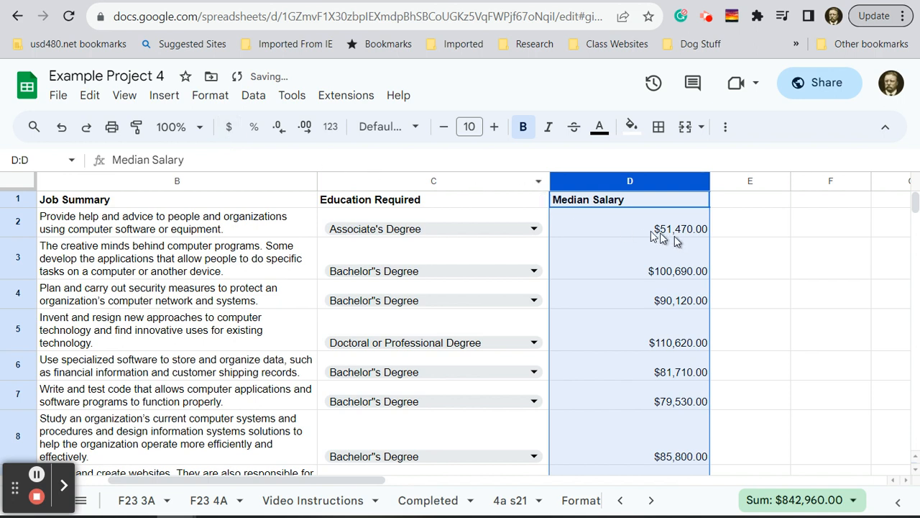
left_click(280, 133)
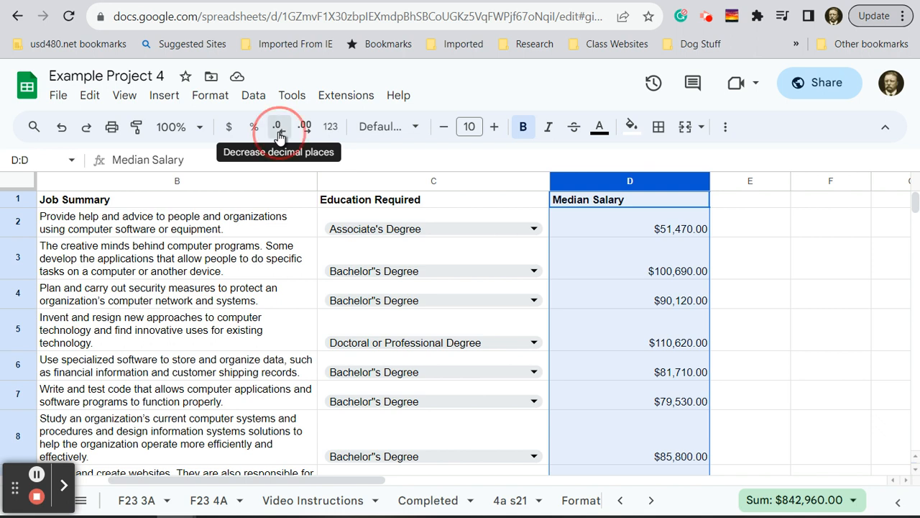
left_click(279, 134)
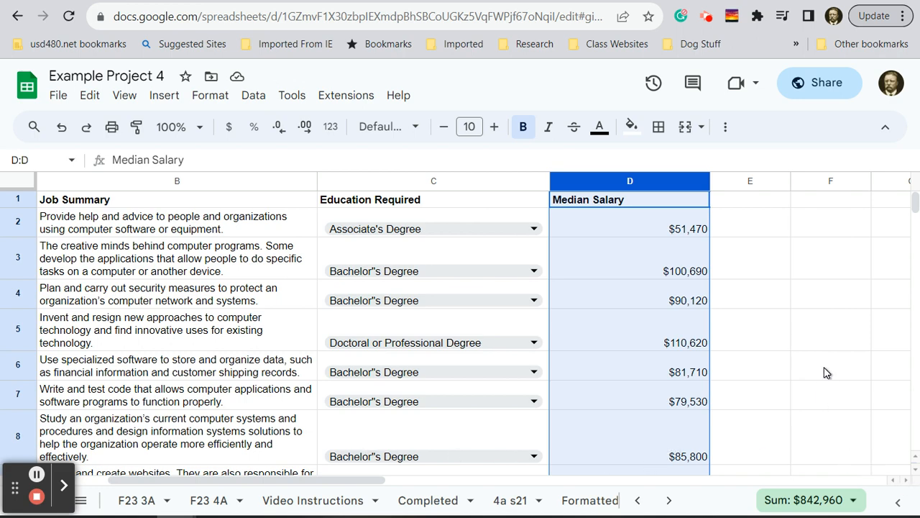
- Enter the formula =max(d2:d11) in cell D12, directly below the median salaries
scroll(826, 372, "down", 5)
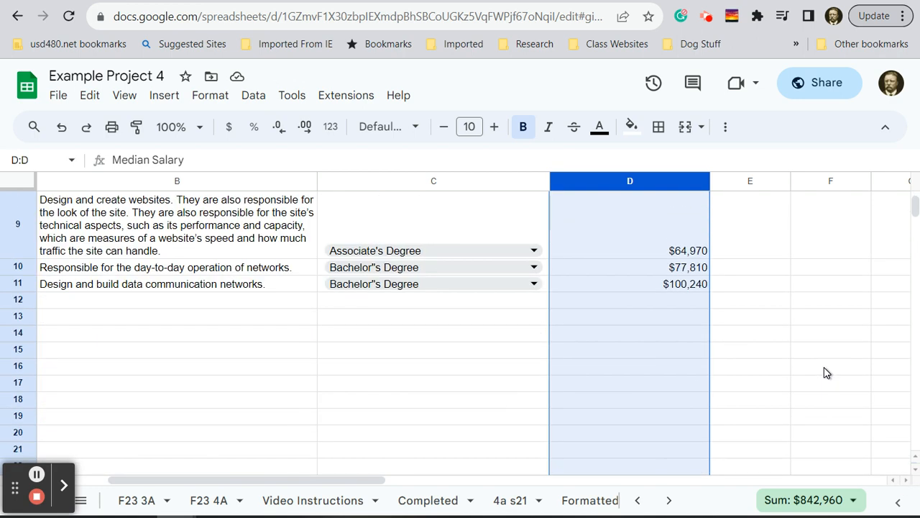
left_click(660, 305)
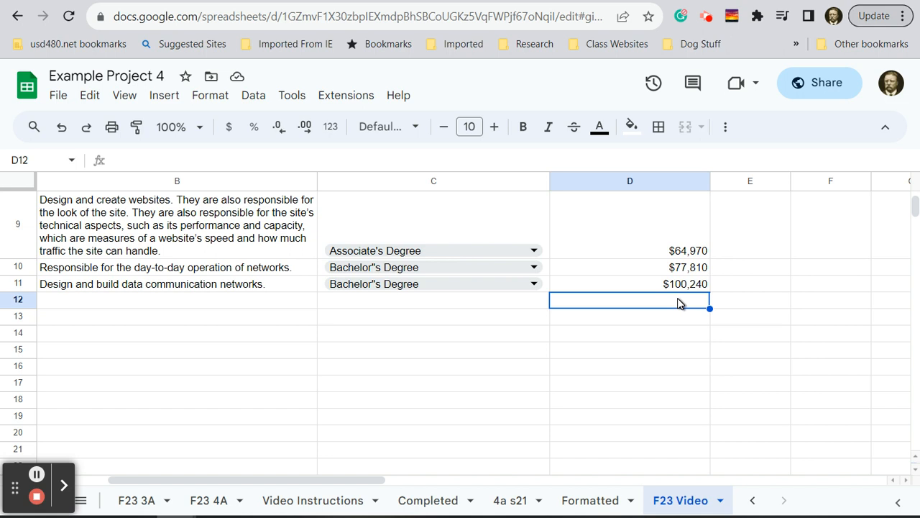
scroll(680, 303, "up", 5)
scroll(679, 303, "down", 5)
type("=")
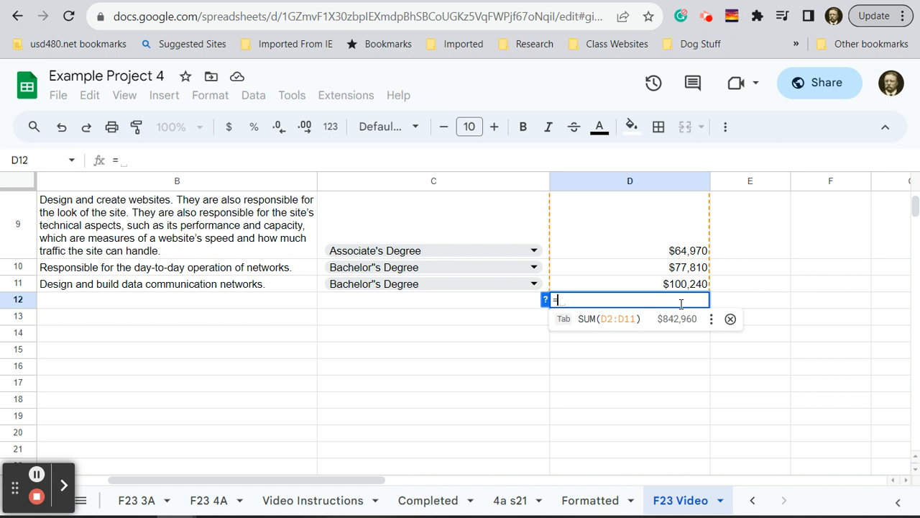
type("m")
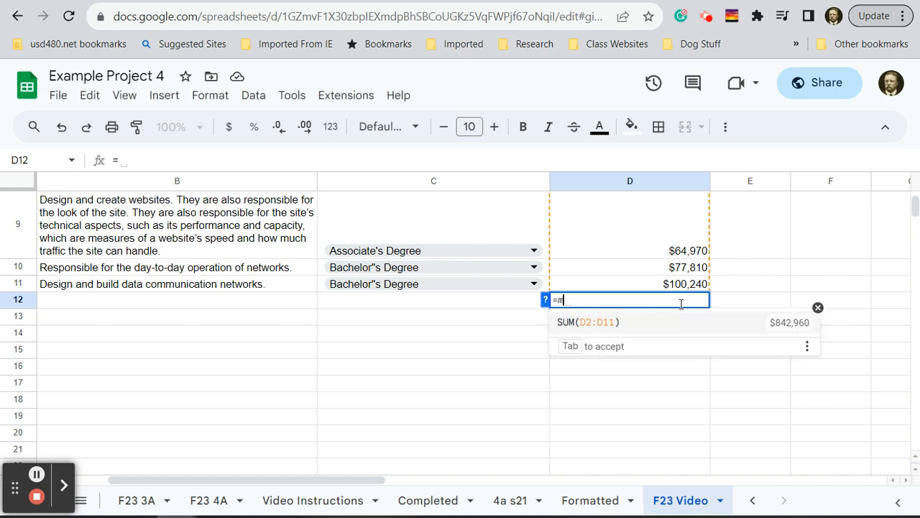
type("ax")
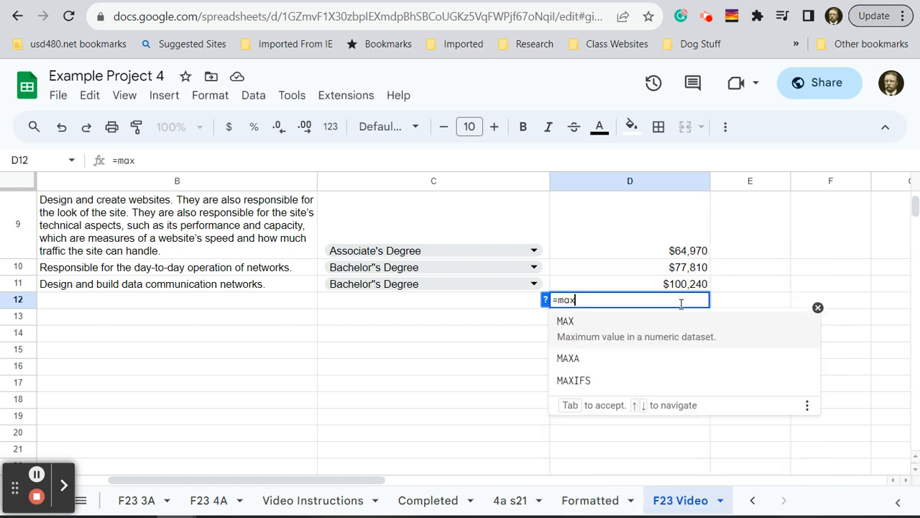
type("(")
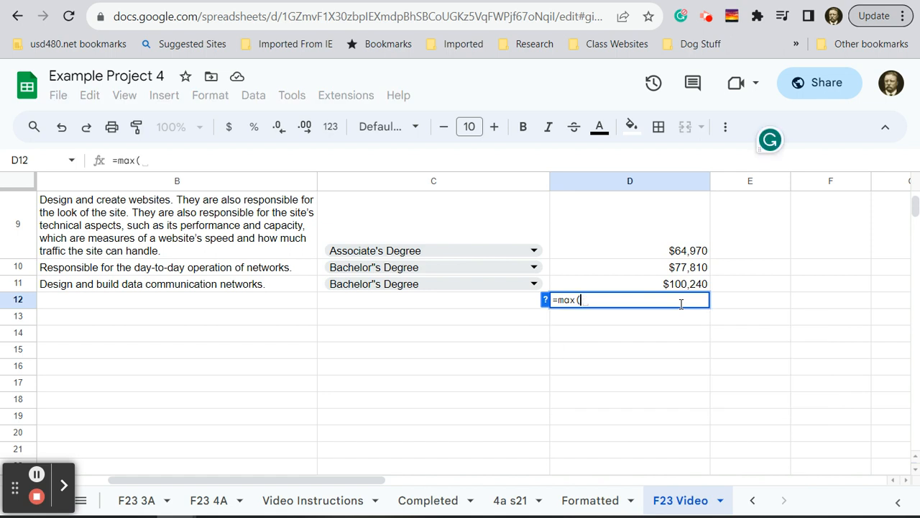
type("d2")
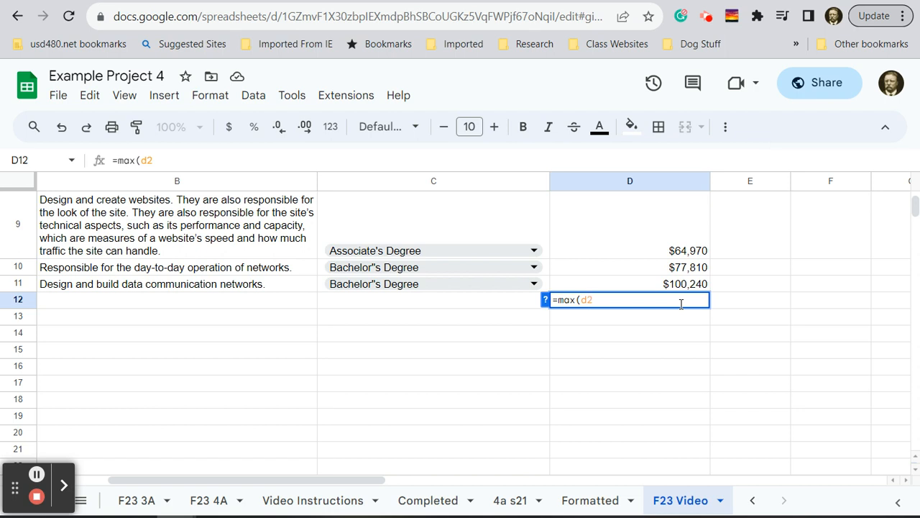
type(":")
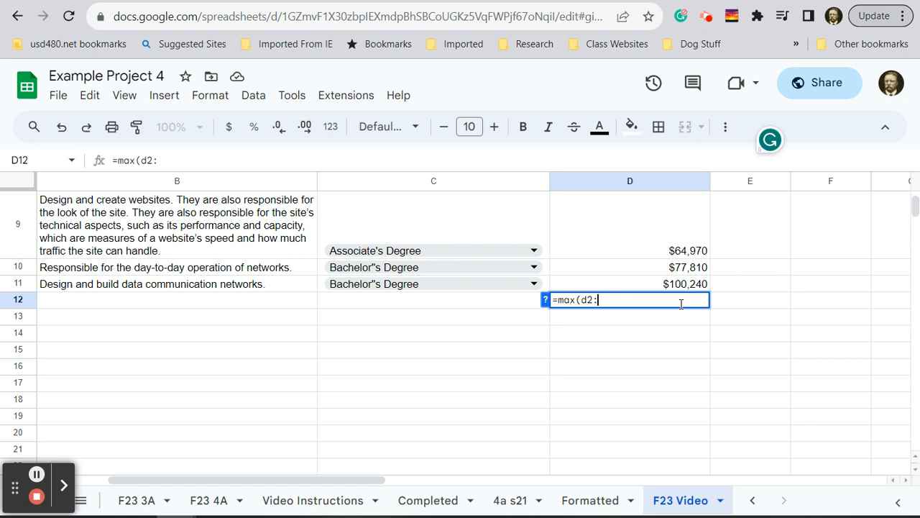
type("d11")
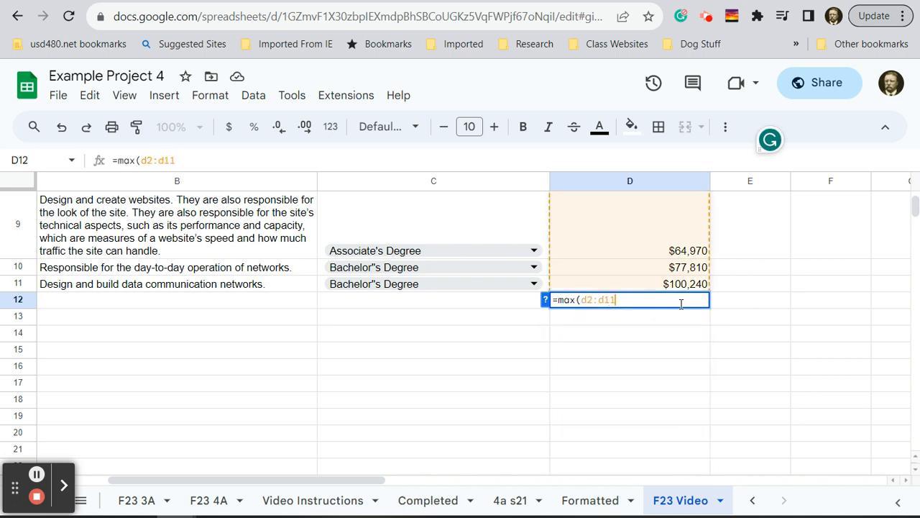
type(")")
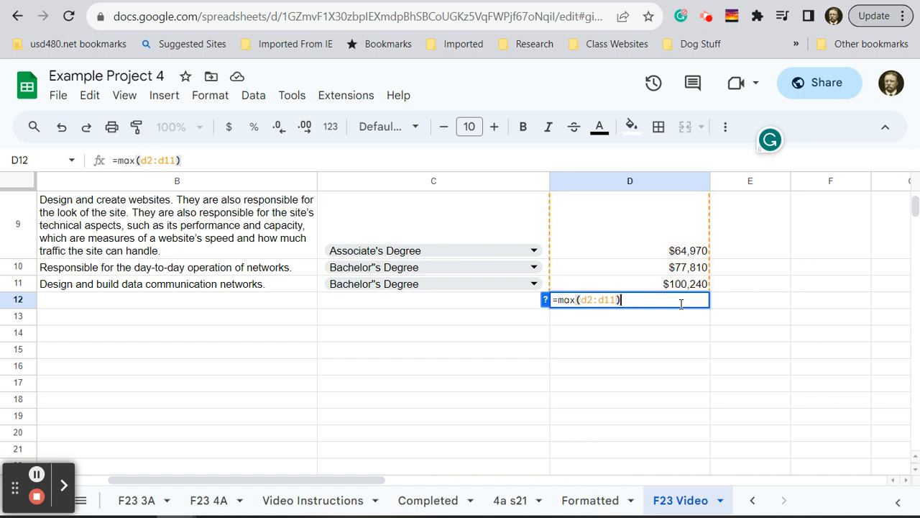
key("Return")
- Make cell D12 display the formula text =max(D2:D11) instead of its calculated value
left_click(682, 305)
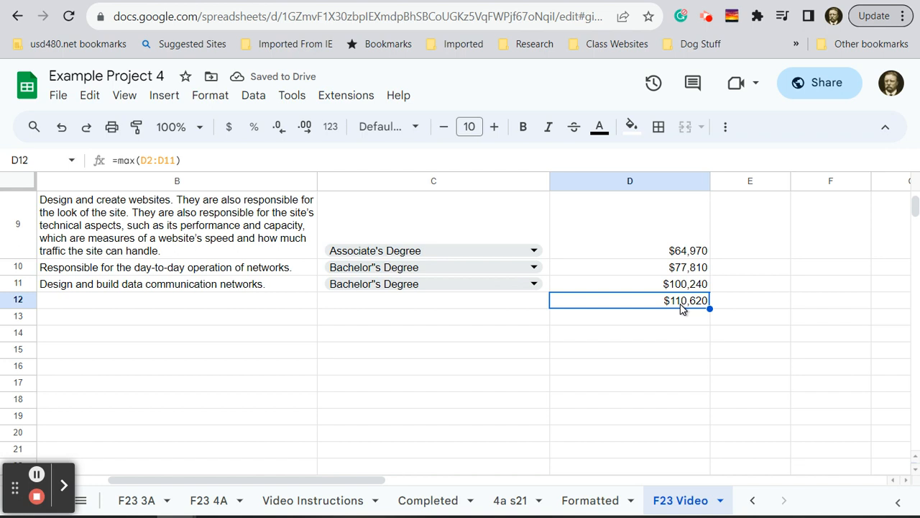
double_click(682, 307)
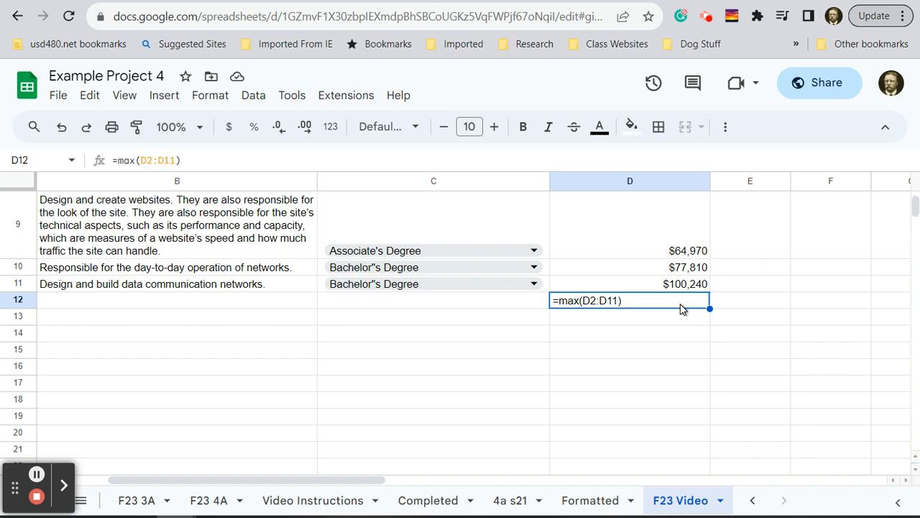
double_click(682, 307)
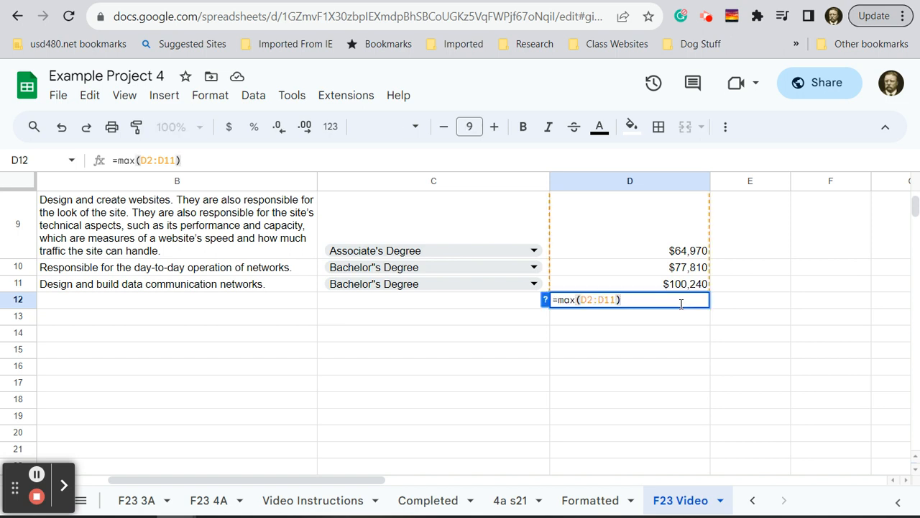
key("Return")
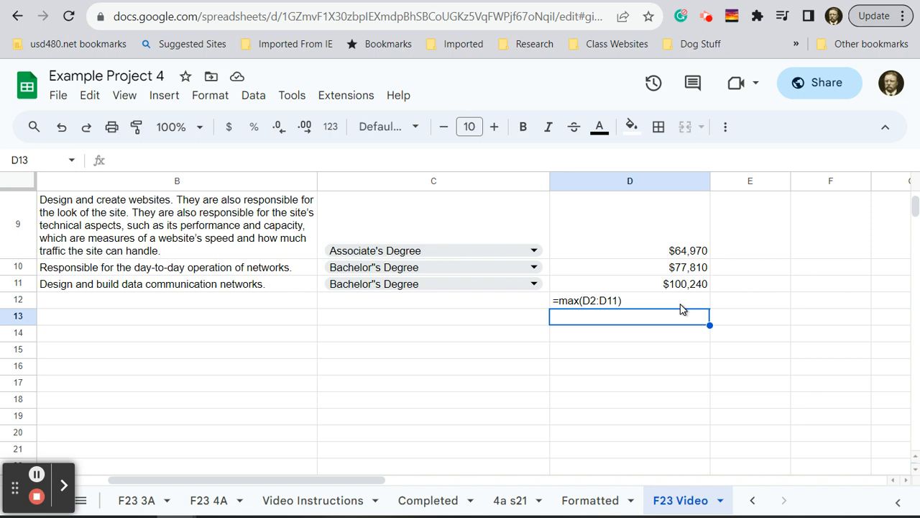
- Enter the formula =min(D2:D11) in cell D13, directly below the max formula
type("=min")
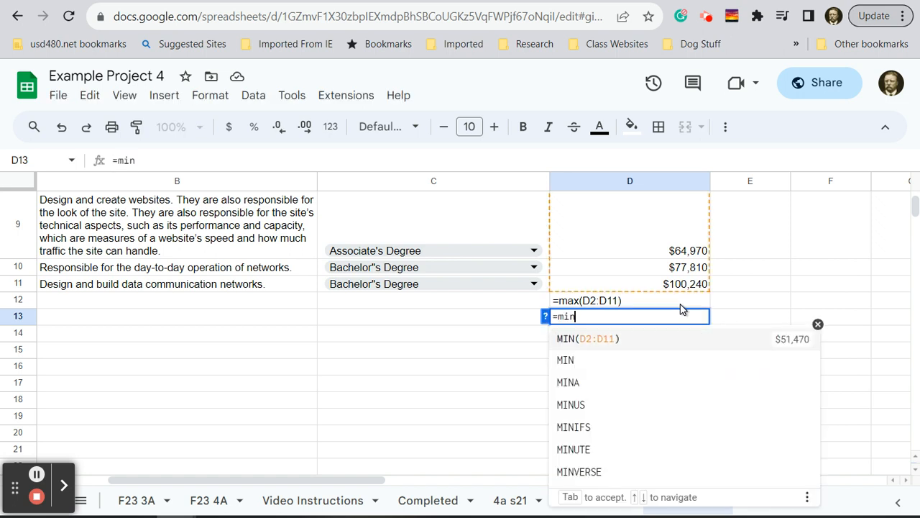
type("(")
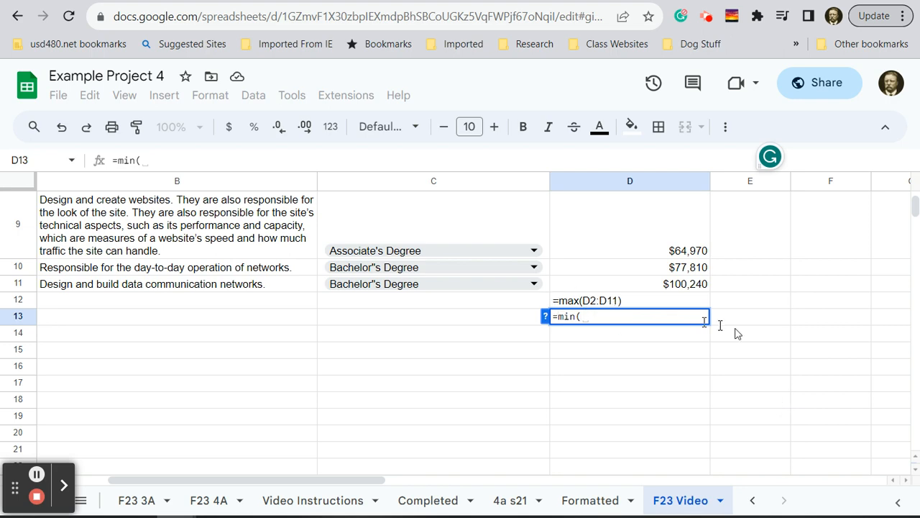
scroll(781, 407, "up", 5)
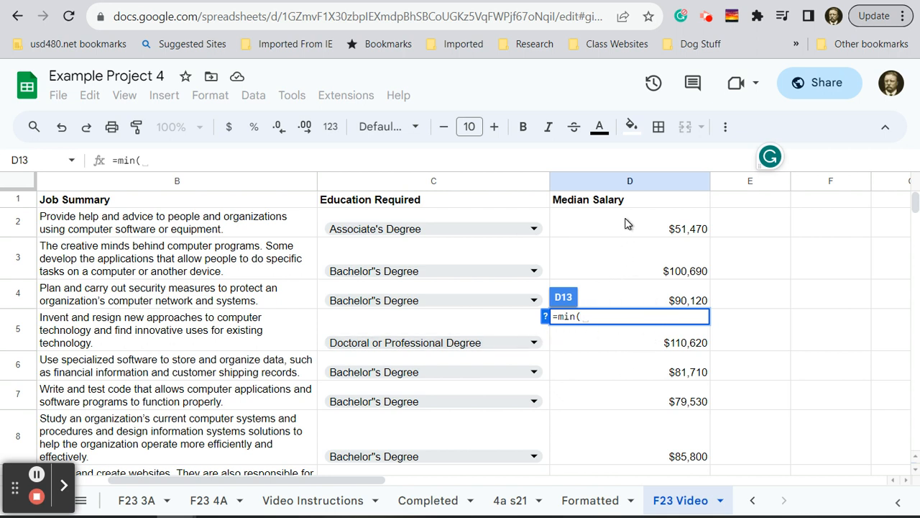
key("ctrl")
left_click_drag(625, 223, 634, 334)
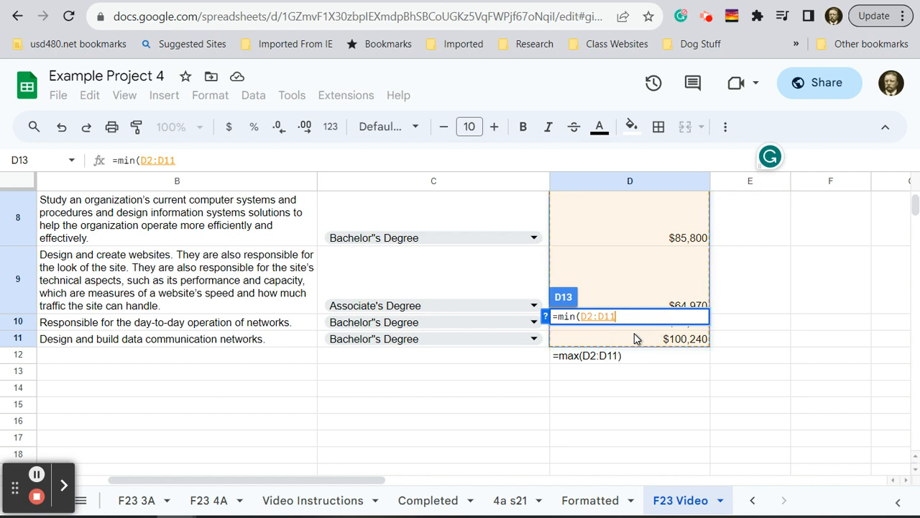
key("Return")
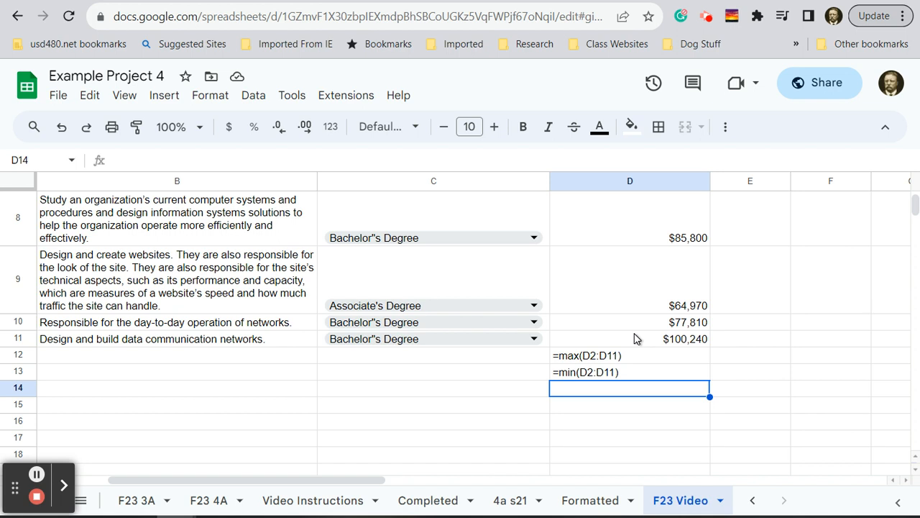
left_click(660, 377)
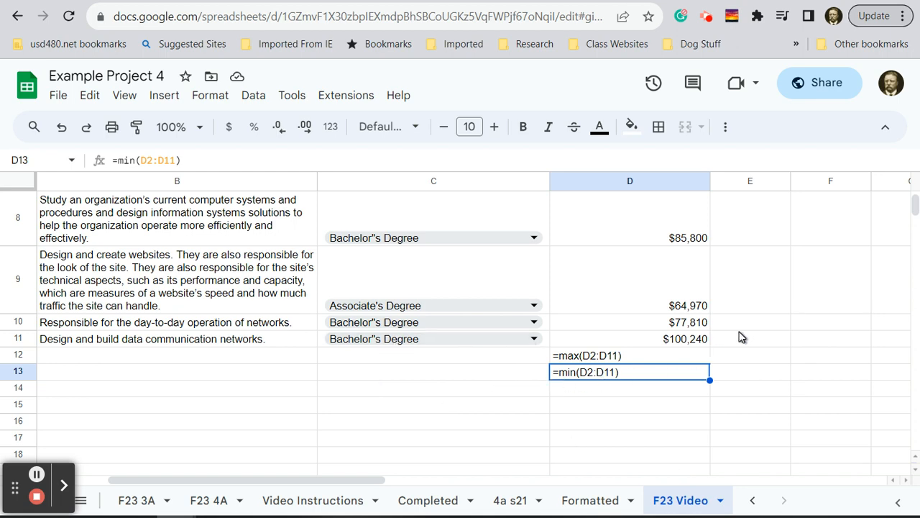
- Copy the occupation Computer and Information Research Scientist from A5 into cell C12, beside the max formula
scroll(742, 337, "up", 3)
scroll(742, 338, "up", 1)
scroll(742, 337, "up", 1)
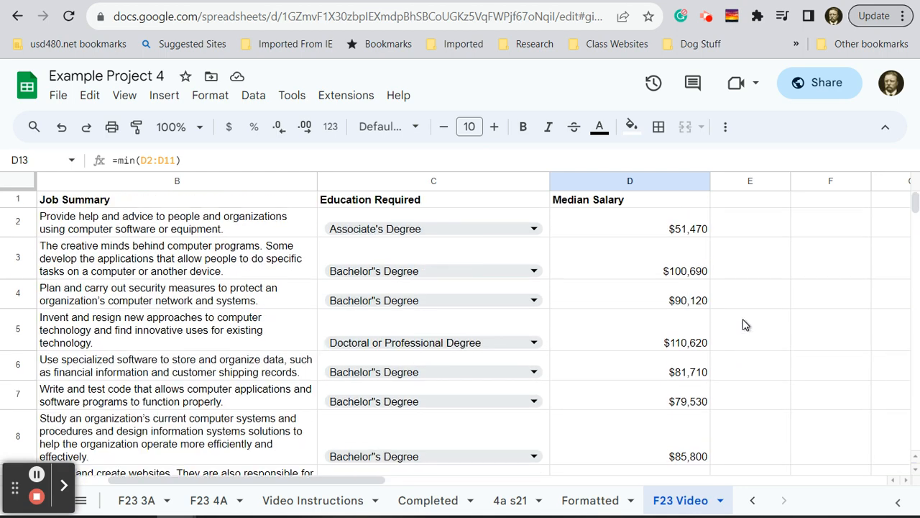
scroll(744, 324, "down", 2)
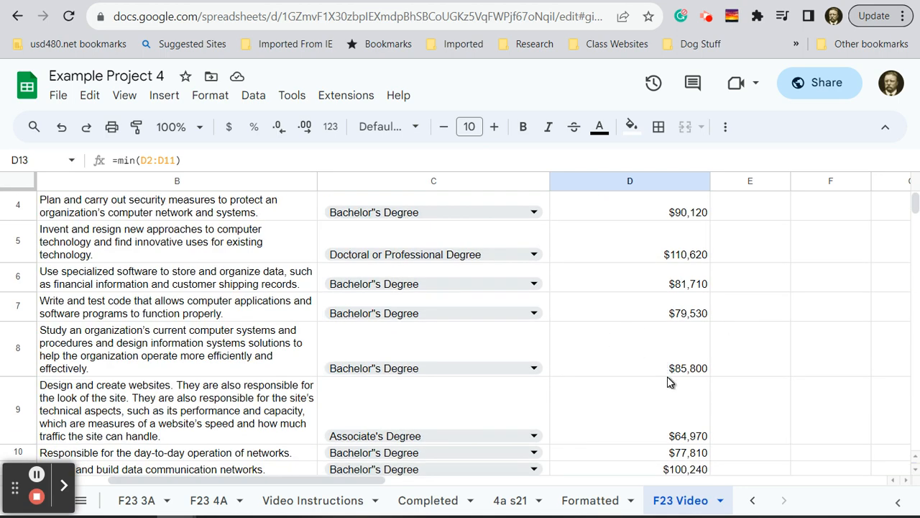
scroll(668, 359, "down", 1)
scroll(656, 323, "up", 2)
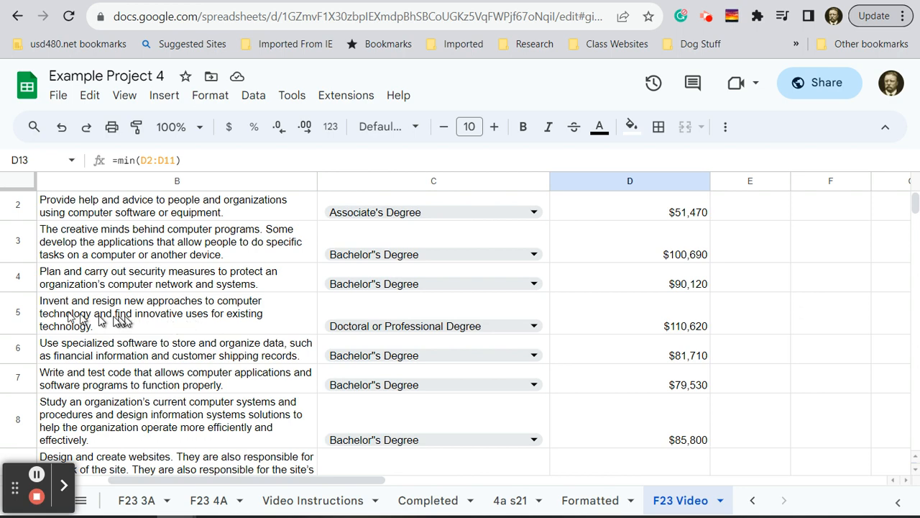
left_click(327, 483)
left_click_drag(328, 484, 263, 483)
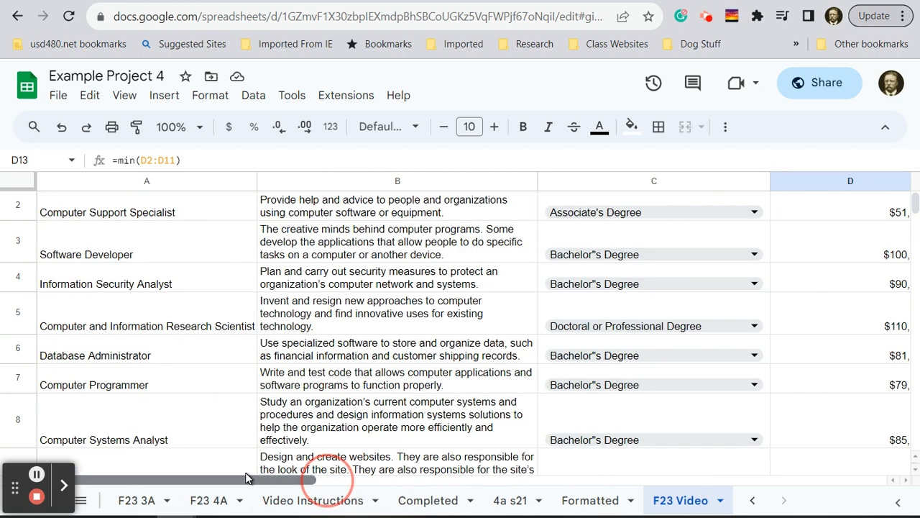
left_click(128, 314)
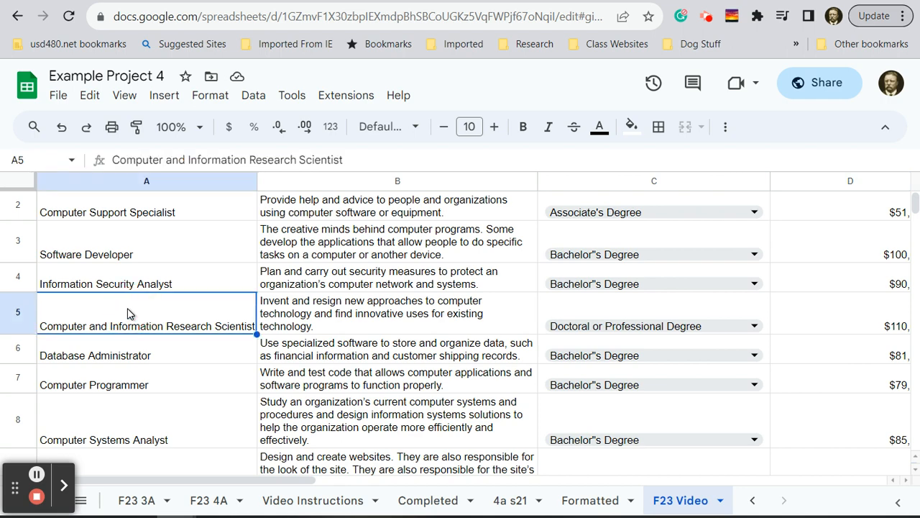
key("ctrl+c")
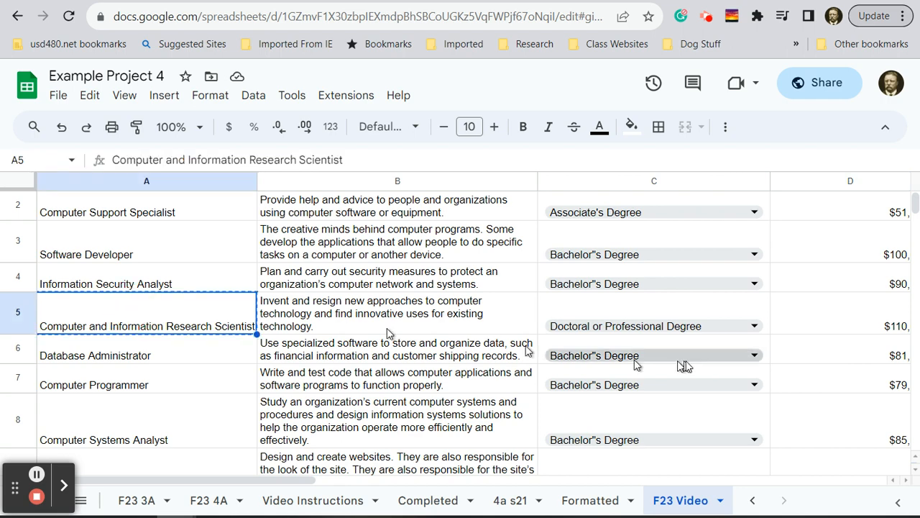
scroll(752, 377, "down", 3)
left_click(650, 418)
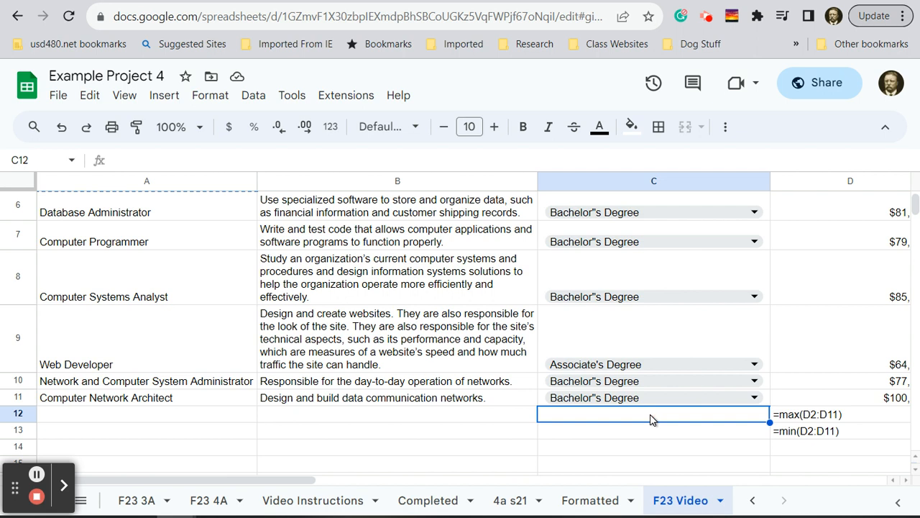
key("ctrl+v")
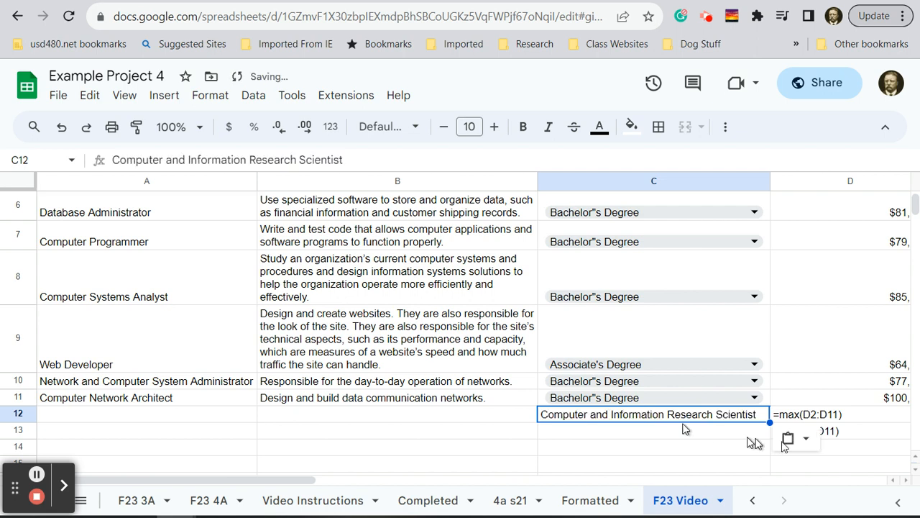
- Copy the occupation Computer Support Specialist from A2 into cell C13, beside the min formula
left_click(645, 433)
scroll(904, 389, "up", 3)
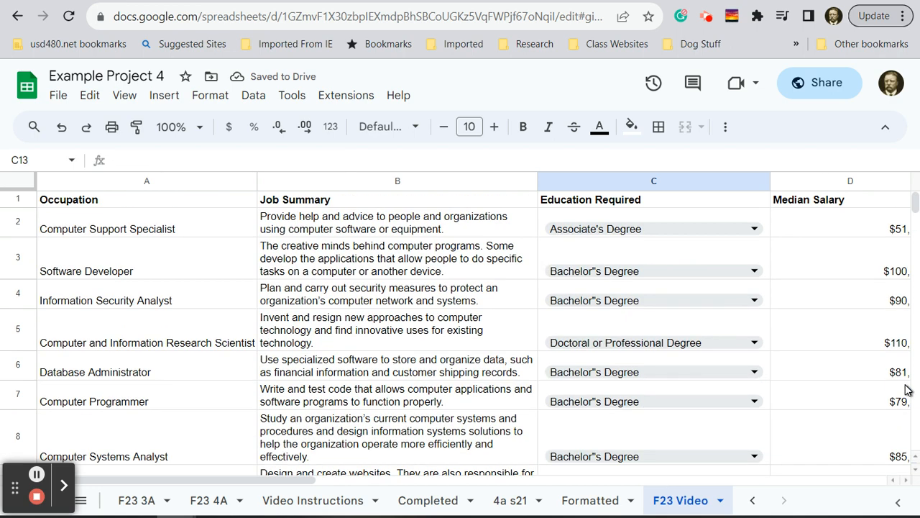
left_click(117, 230)
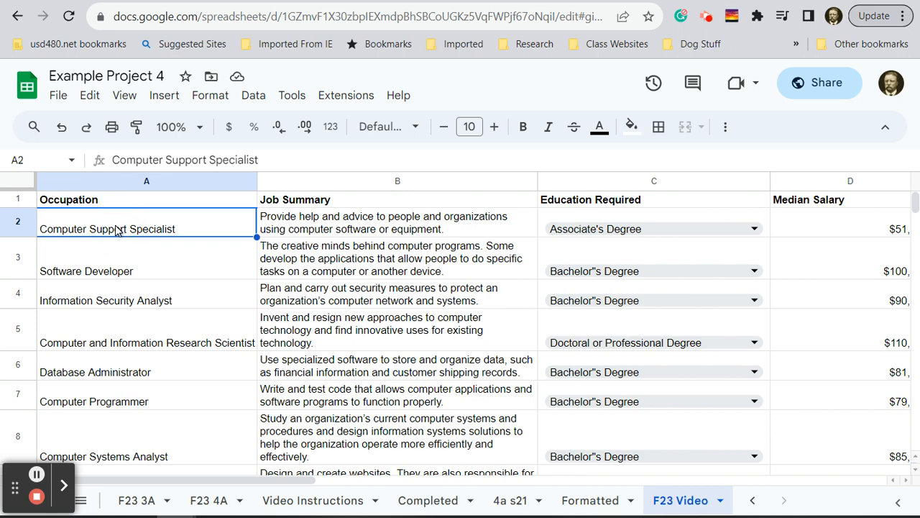
scroll(575, 408, "down", 3)
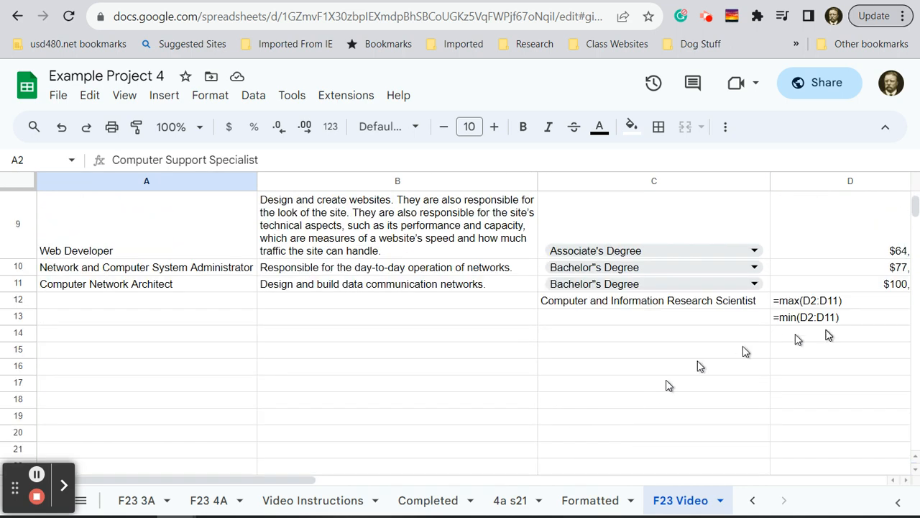
left_click(676, 327)
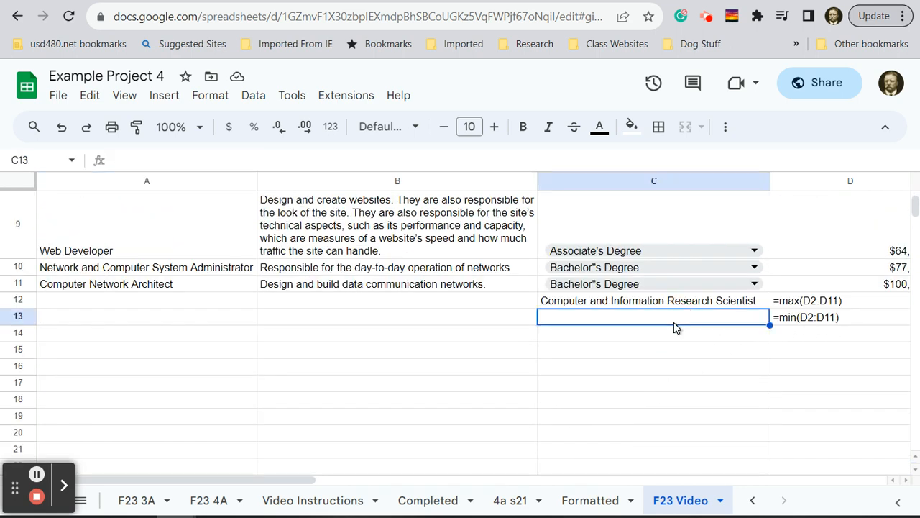
key("ctrl+v")
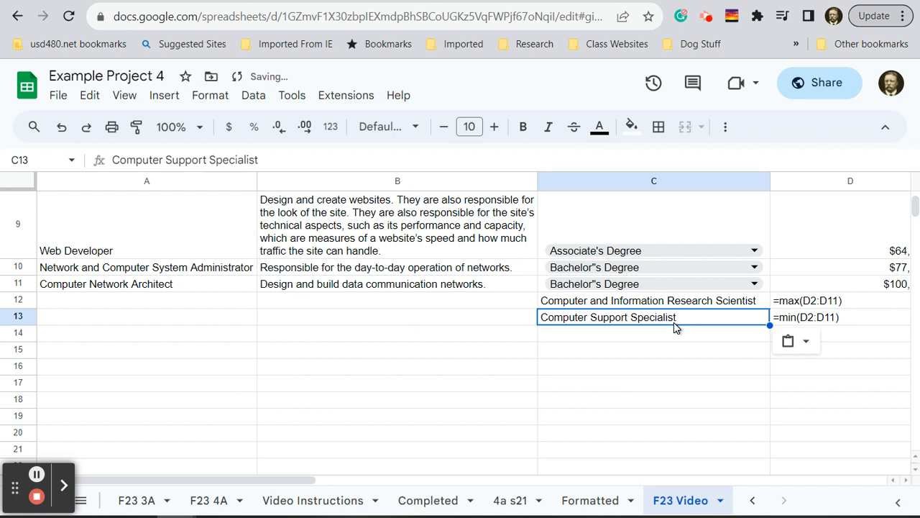
left_click(671, 363)
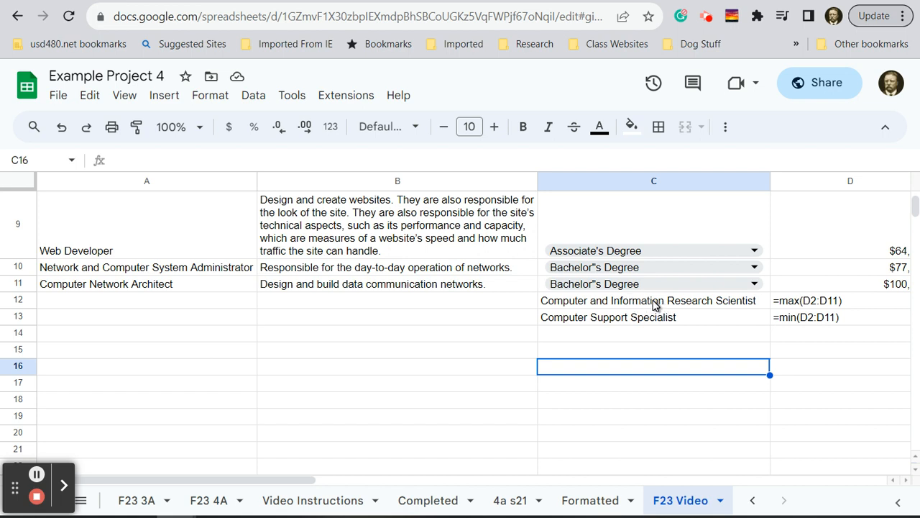
left_click(656, 305)
left_click_drag(654, 305, 660, 322)
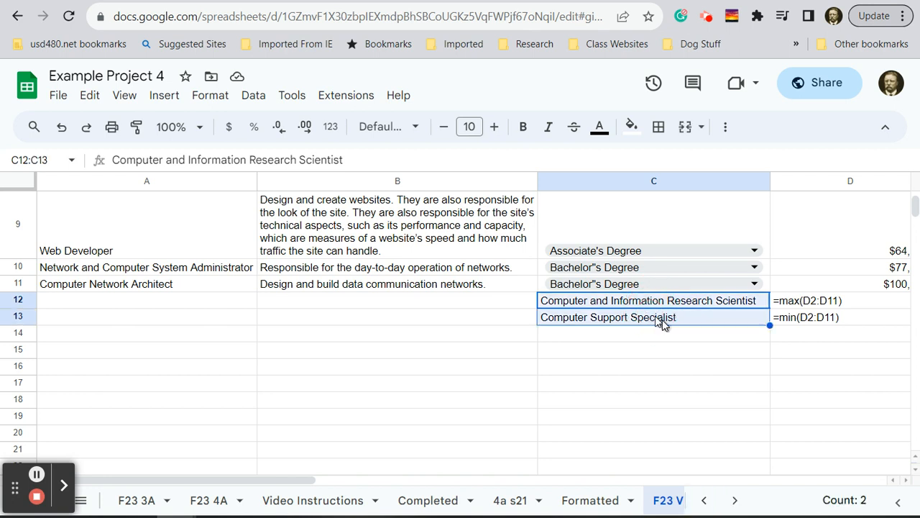
left_click(701, 374)
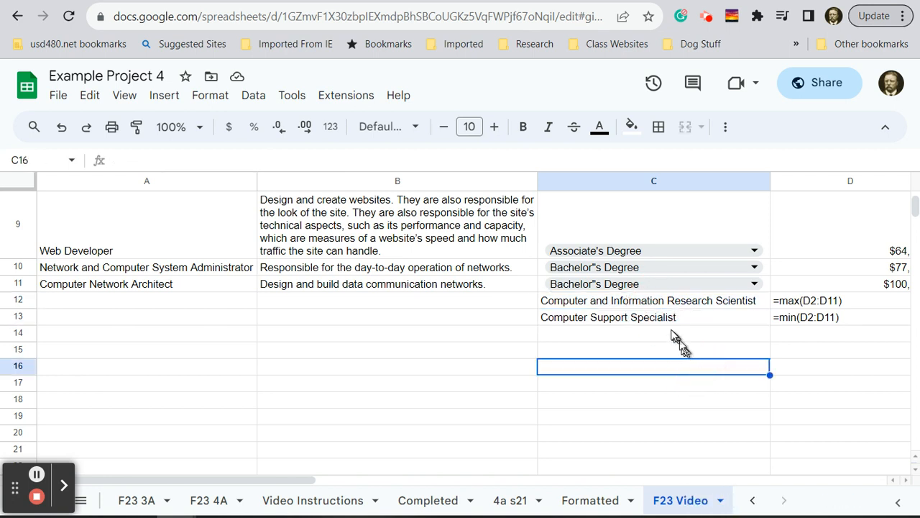
left_click(669, 302)
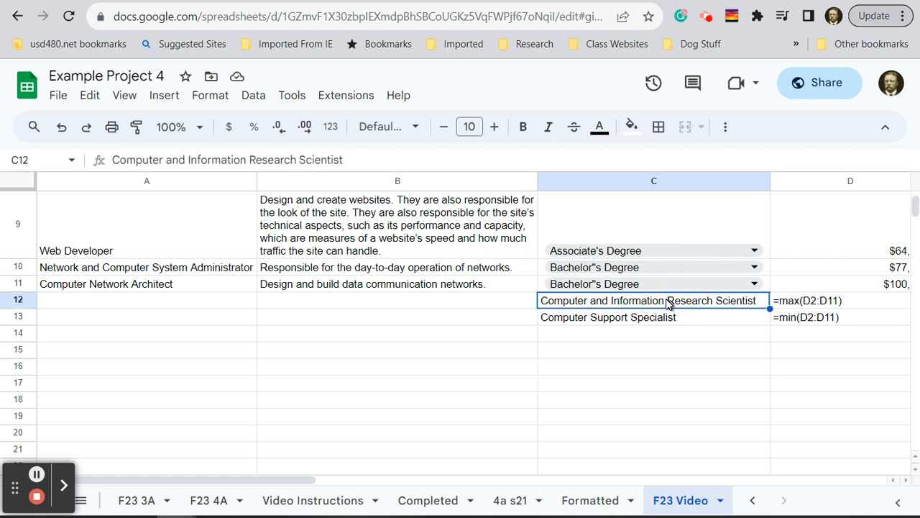
left_click(662, 321, "shift")
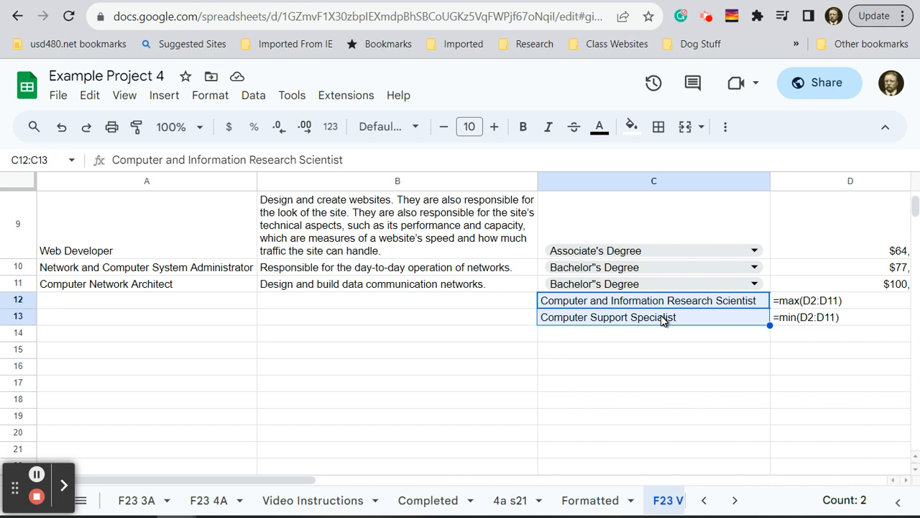
left_click(667, 384)
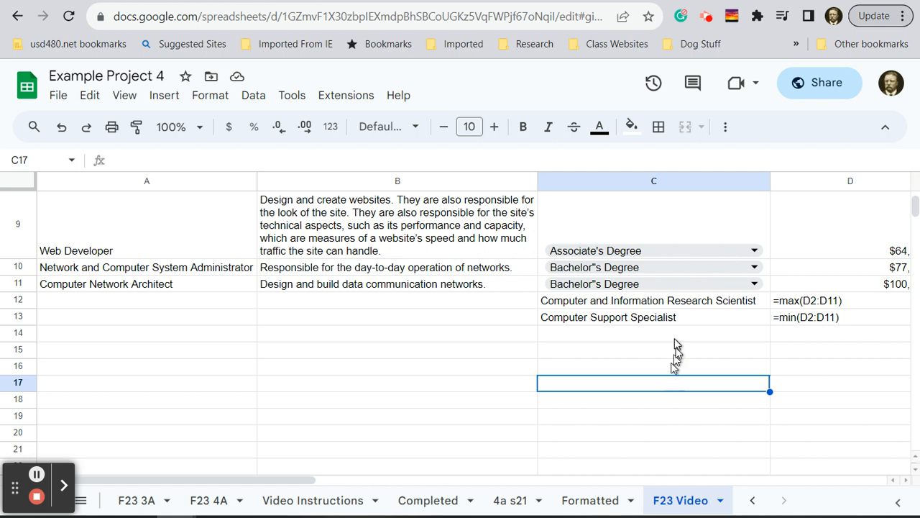
- Right-align the two occupation names in cells C12:C13
left_click(694, 304)
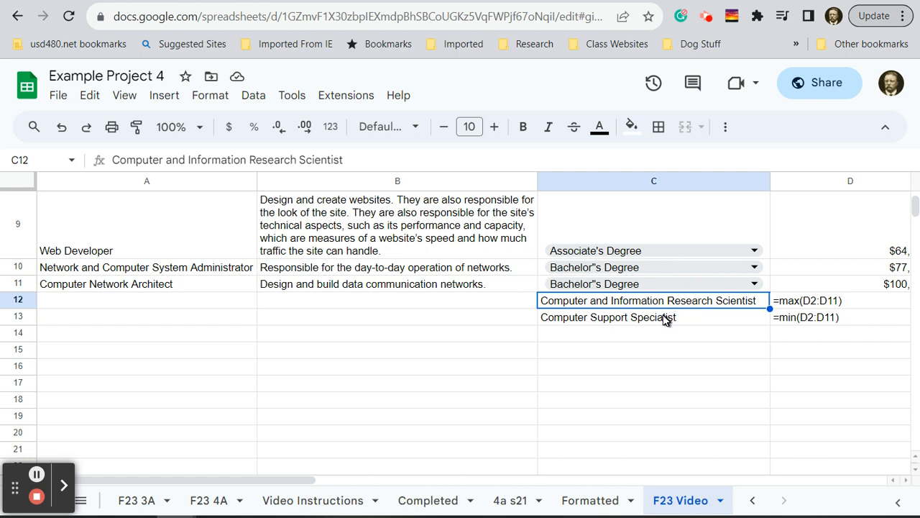
left_click(667, 319, "shift")
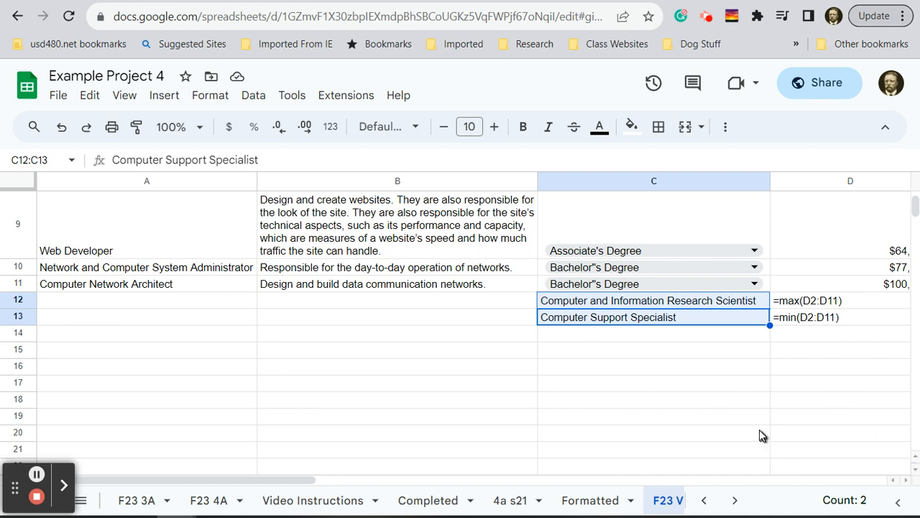
left_click(726, 129)
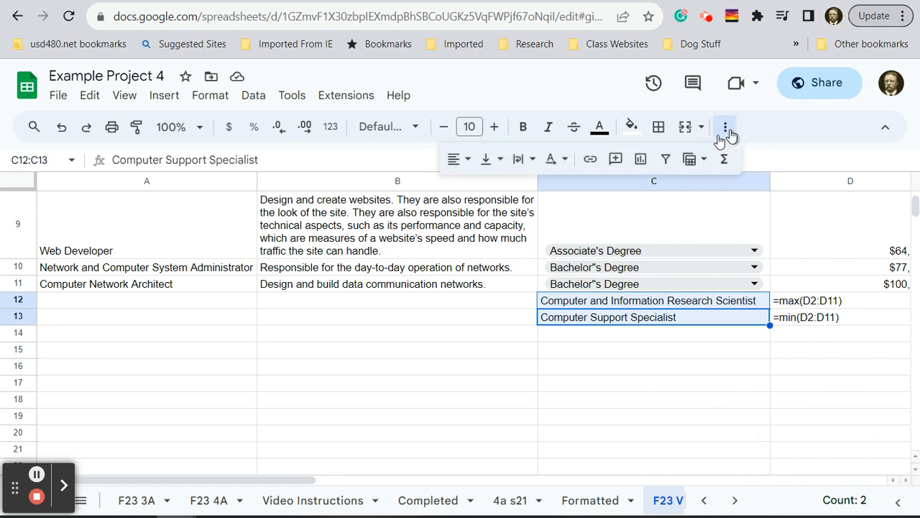
left_click(464, 158)
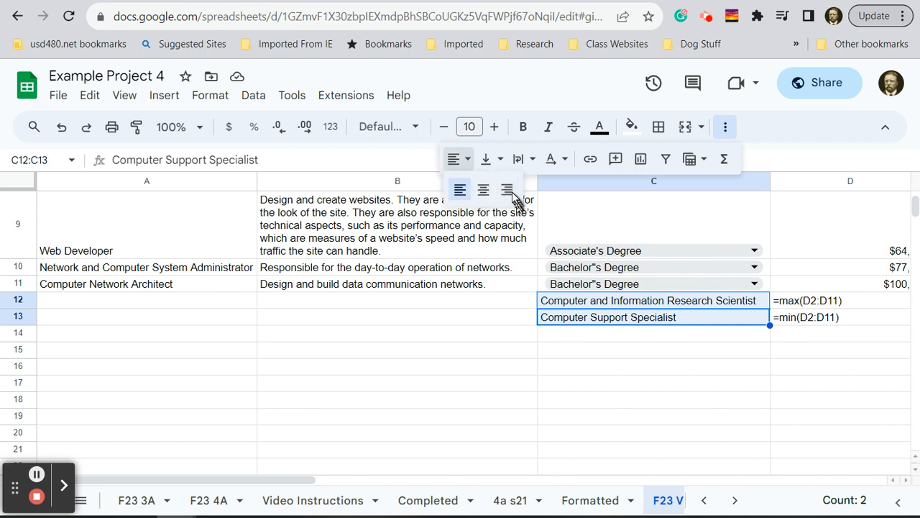
left_click(513, 194)
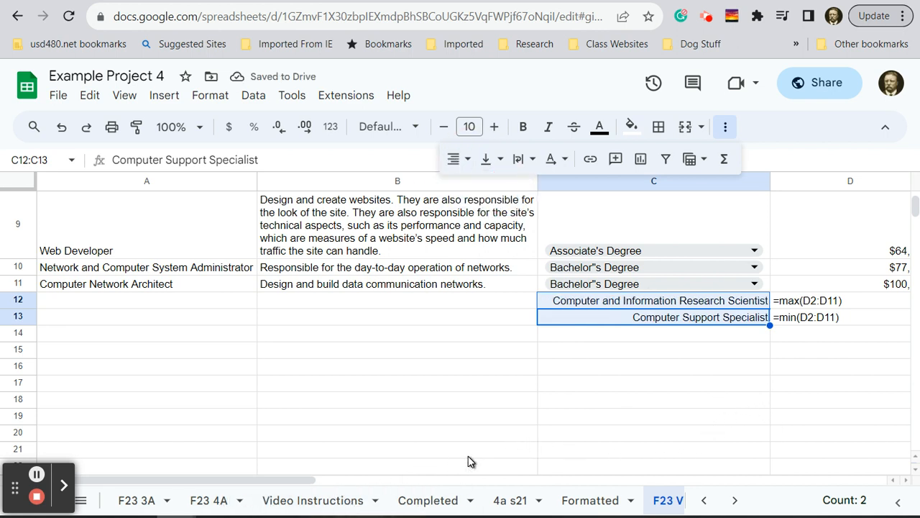
left_click(568, 402)
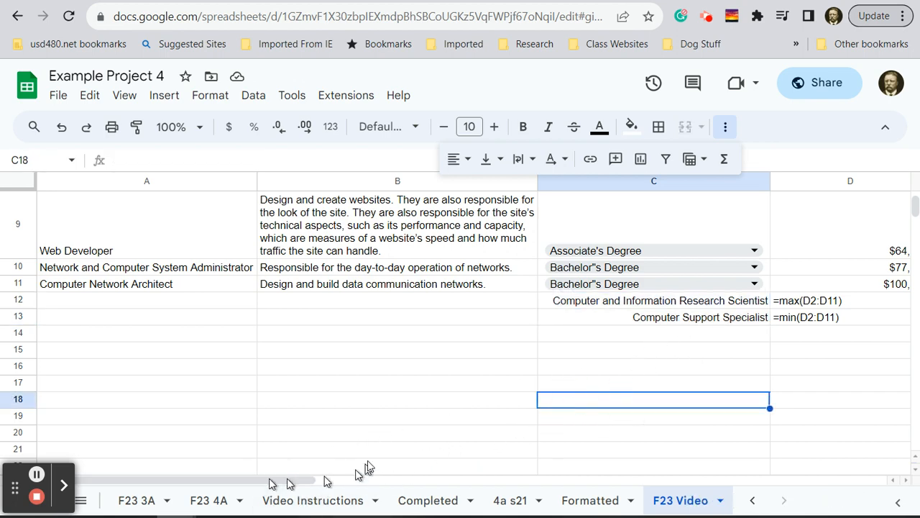
- Fit the width of the Median Salary column D to its contents
scroll(366, 467, "up", 5)
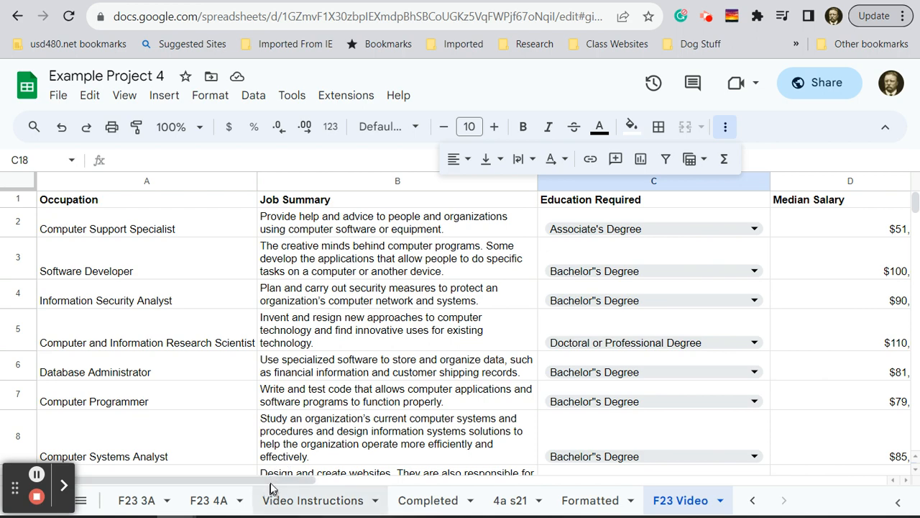
left_click_drag(267, 479, 385, 476)
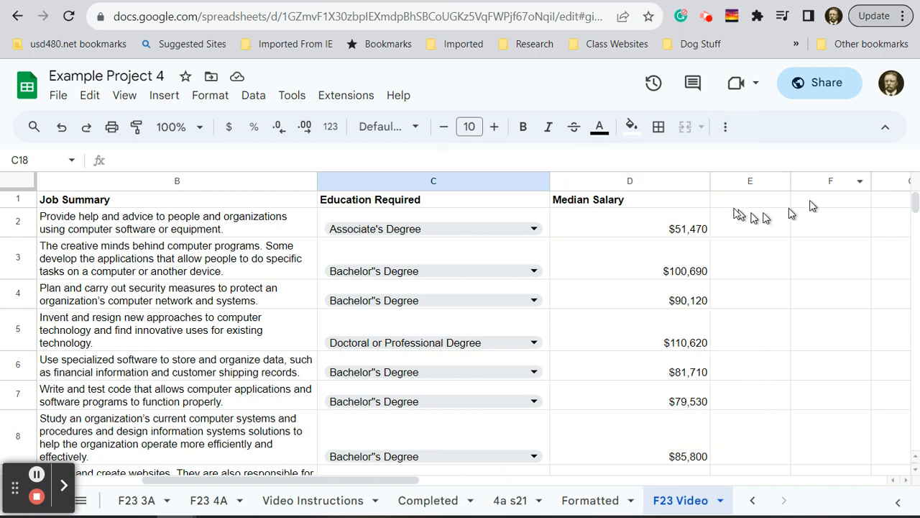
left_click(710, 181)
double_click(710, 181)
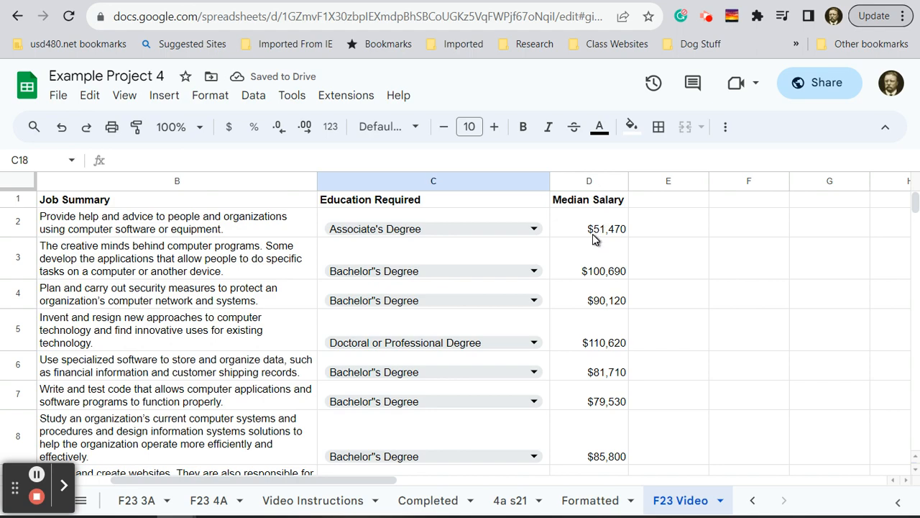
scroll(593, 240, "down", 4)
scroll(594, 239, "up", 3)
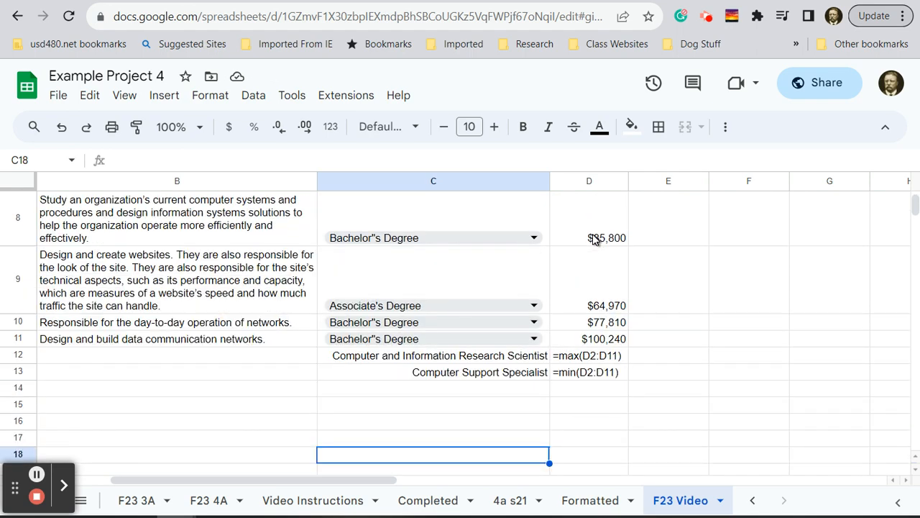
- Fit the width of the Education Required column C to its contents
scroll(593, 239, "up", 2)
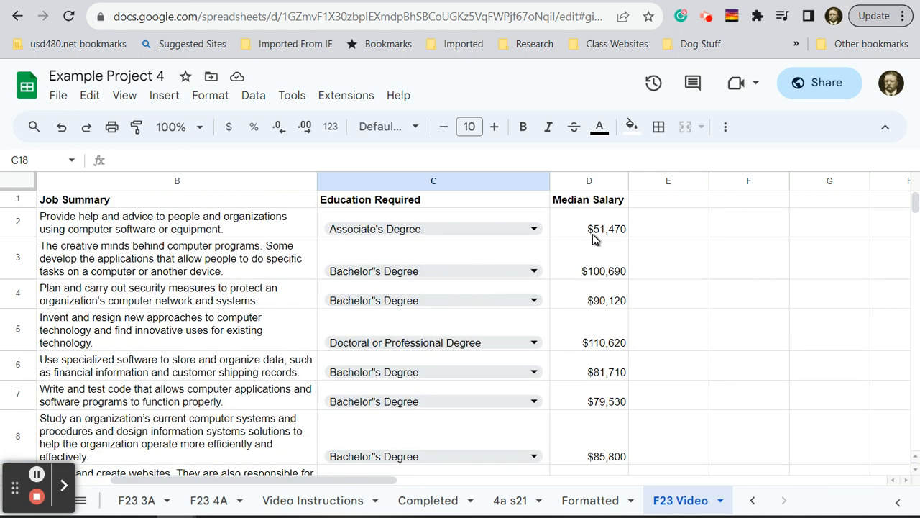
double_click(548, 181)
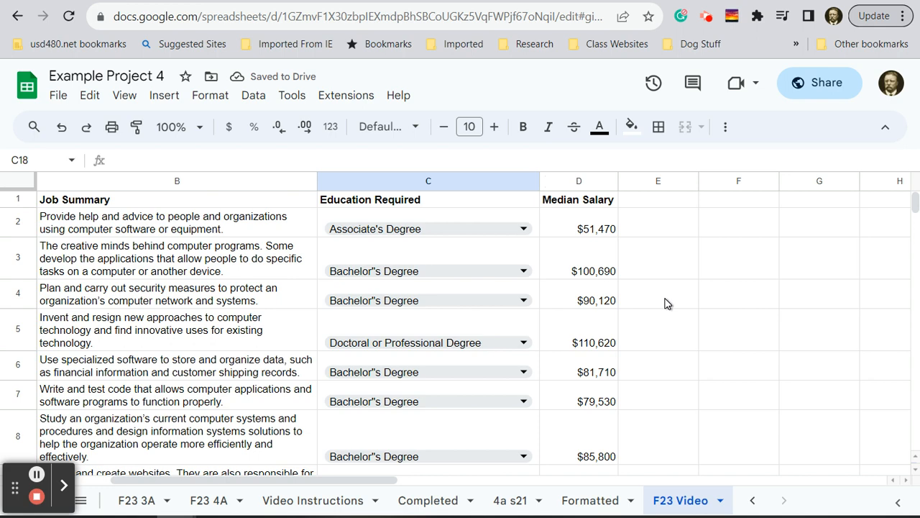
scroll(665, 304, "down", 3)
scroll(665, 303, "up", 3)
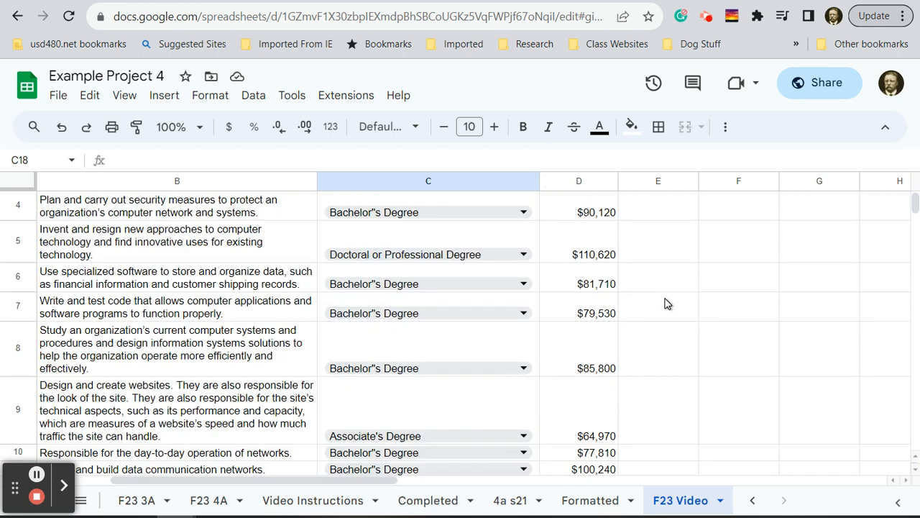
scroll(665, 303, "up", 1)
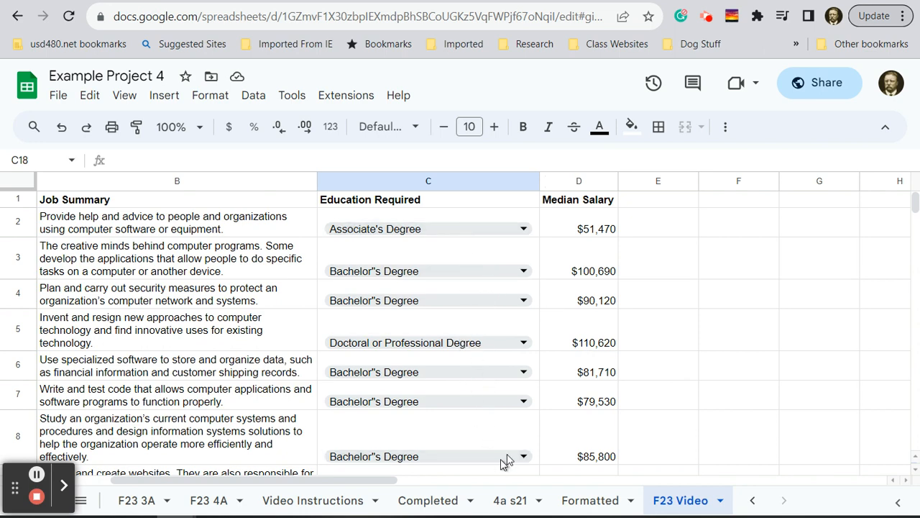
- Fill the education dropdown cells C2:C11 with a light green background colour
scroll(729, 397, "down", 1)
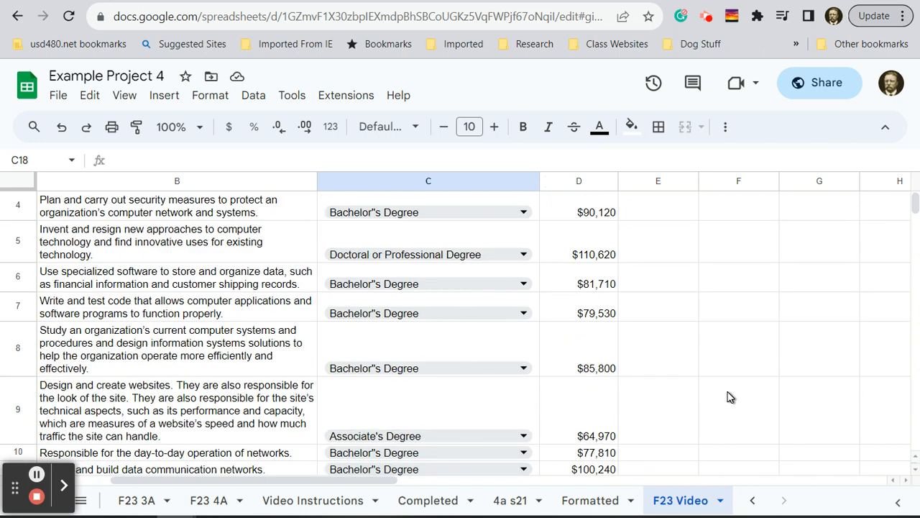
scroll(729, 398, "down", 1)
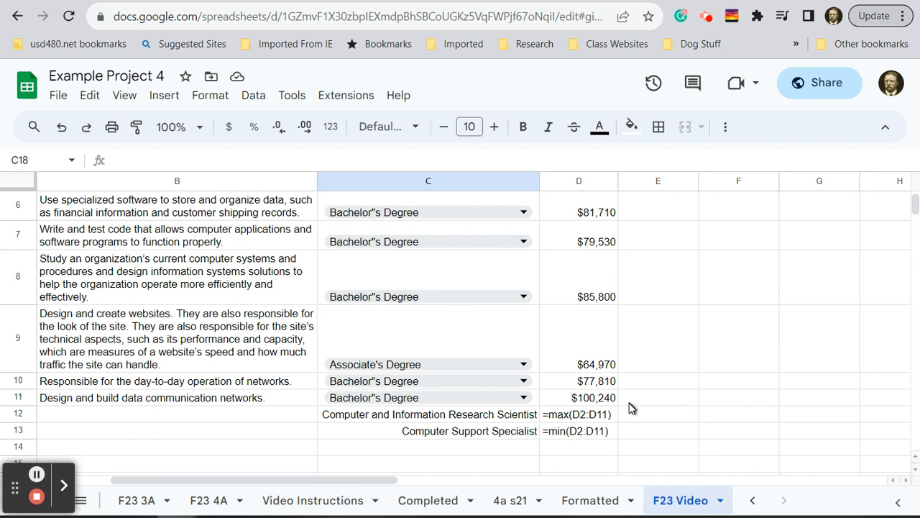
left_click(533, 398)
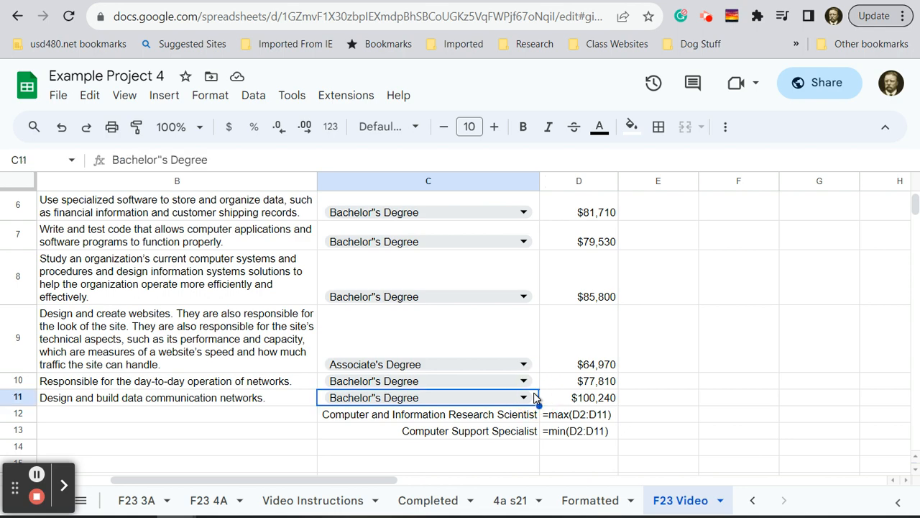
scroll(534, 398, "up", 3)
scroll(534, 397, "down", 2)
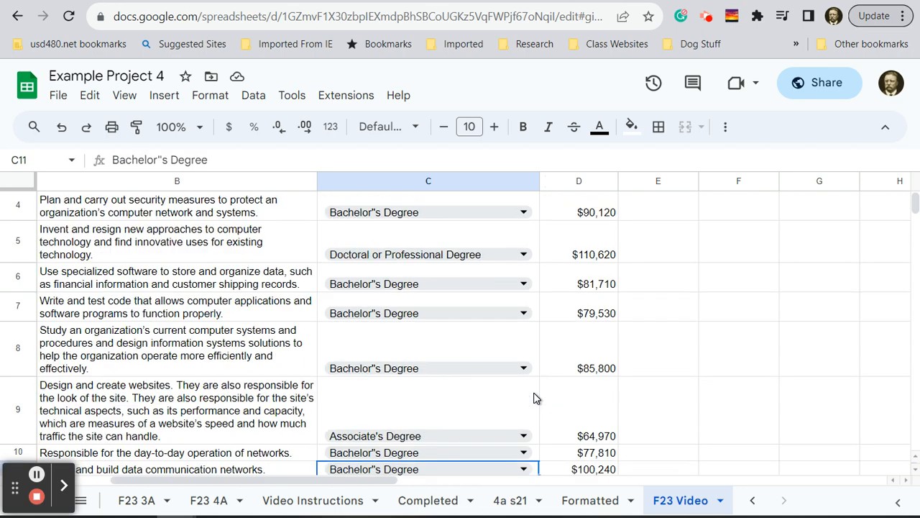
scroll(534, 397, "up", 2)
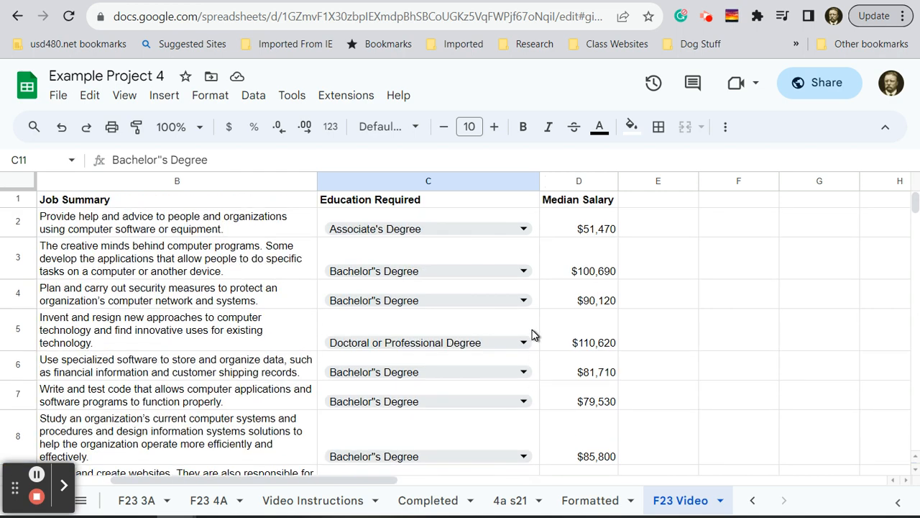
left_click(429, 220, "shift")
scroll(479, 298, "down", 5)
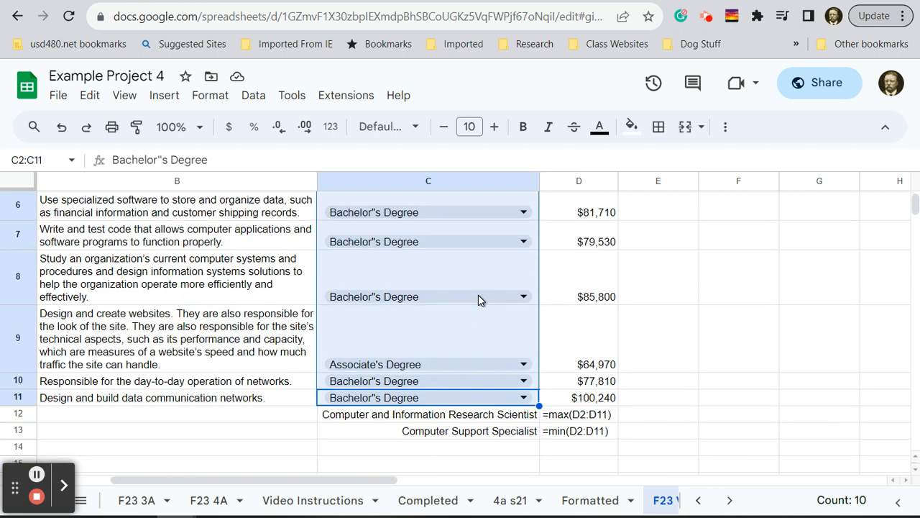
scroll(479, 300, "up", 5)
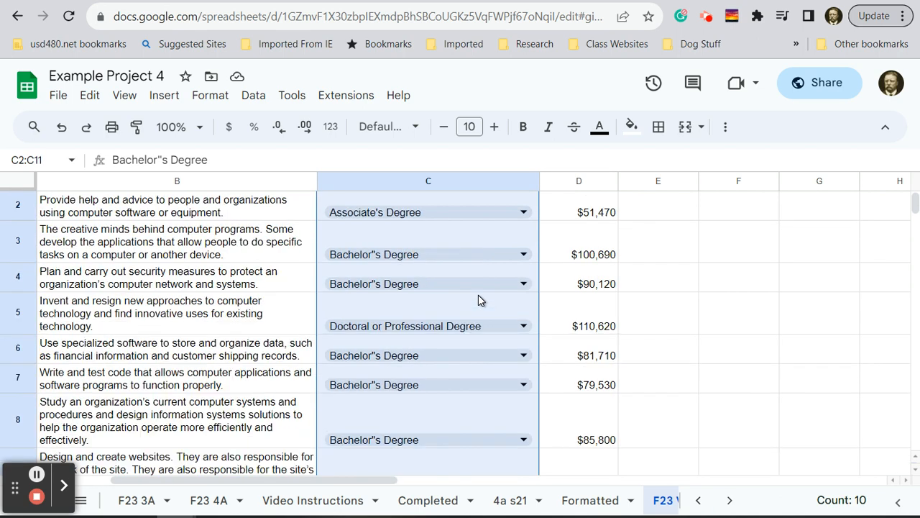
left_click(631, 127)
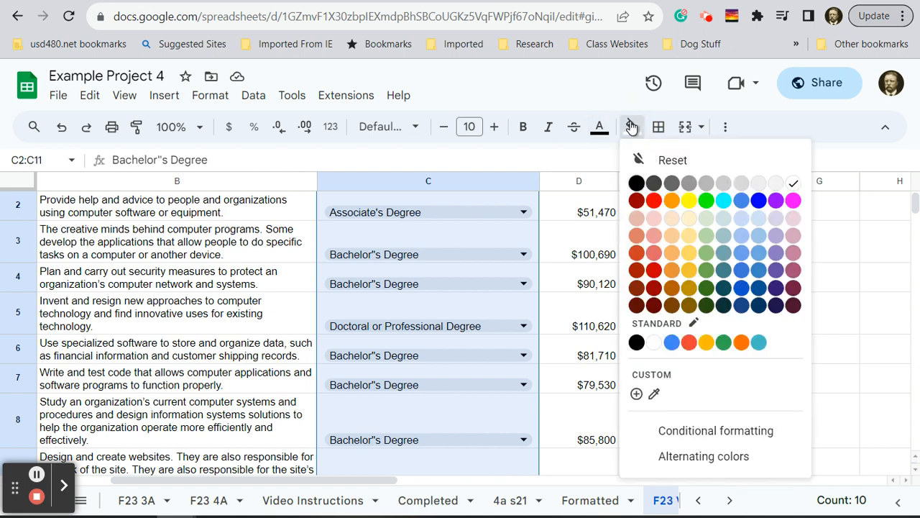
left_click(707, 237)
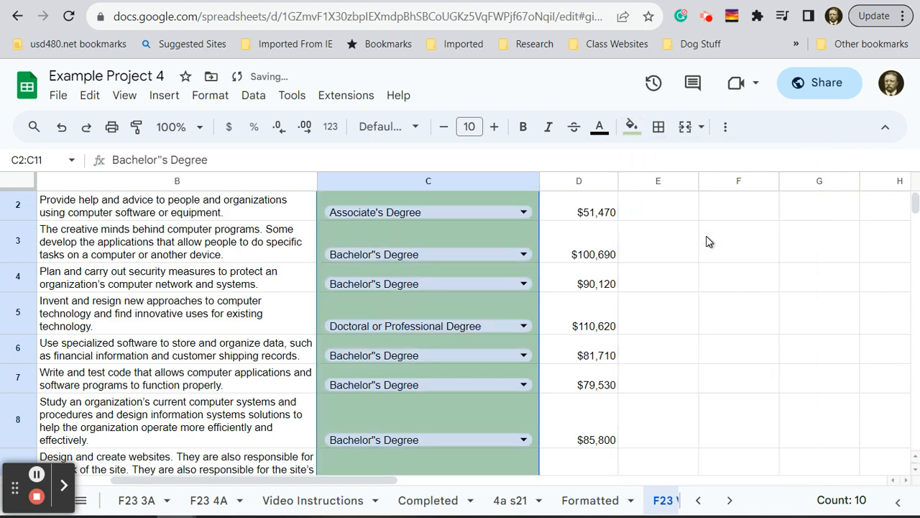
left_click(777, 329)
scroll(780, 328, "down", 4)
scroll(782, 327, "up", 3)
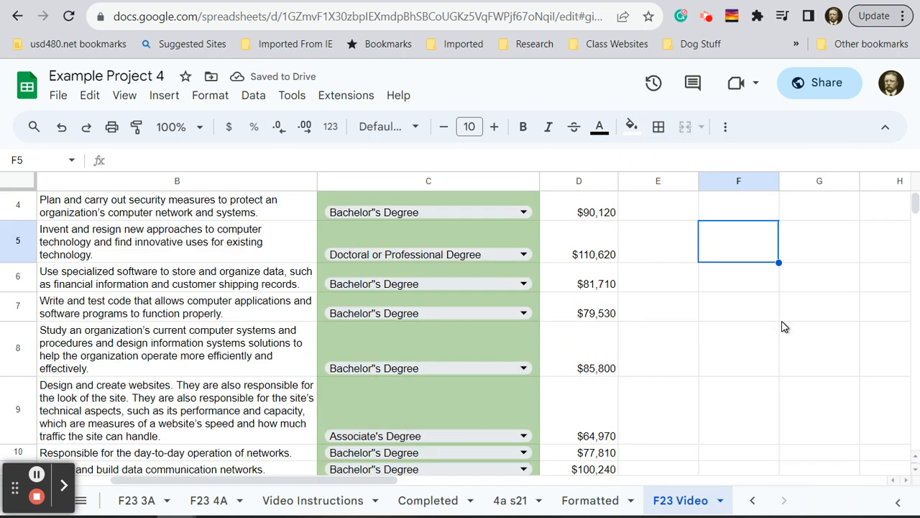
- Make the occupation labels and the max and min formulas in C12:D13 bold
scroll(782, 327, "up", 2)
scroll(781, 325, "down", 5)
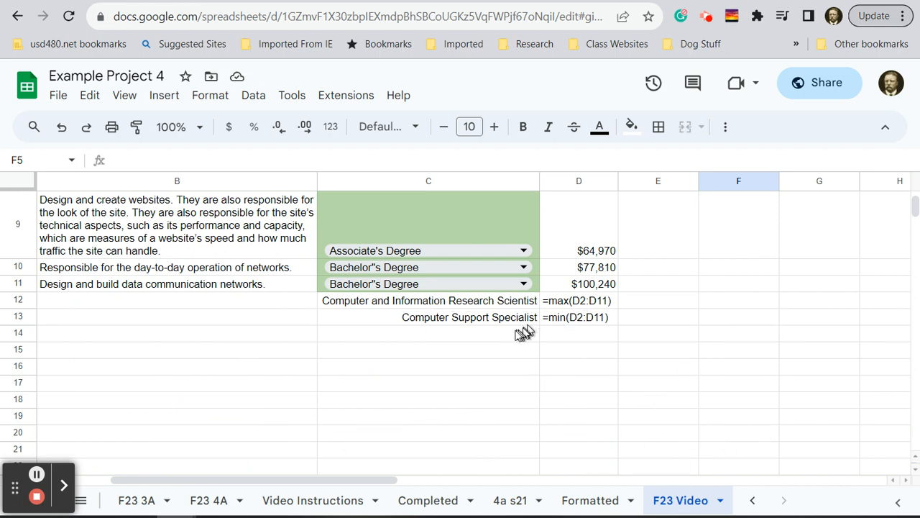
key("ctrl")
left_click(441, 307)
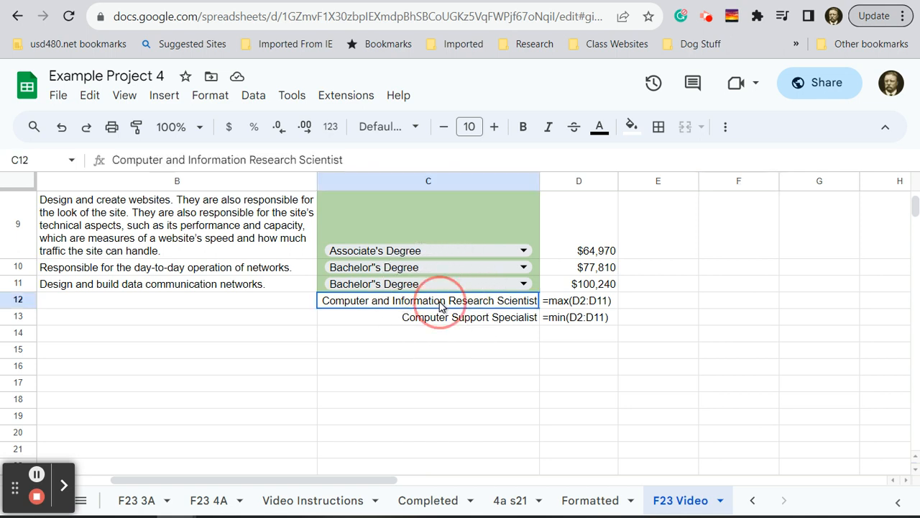
left_click_drag(442, 307, 573, 320)
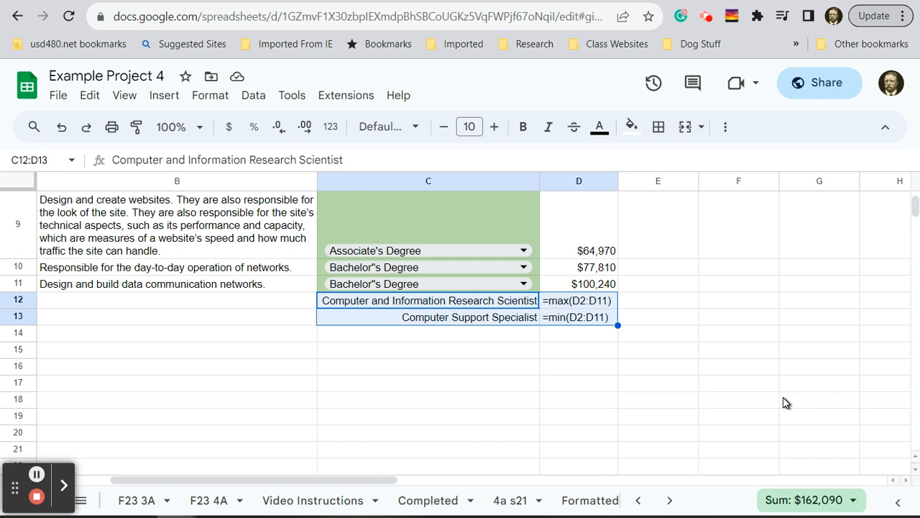
left_click(524, 127)
left_click(706, 375)
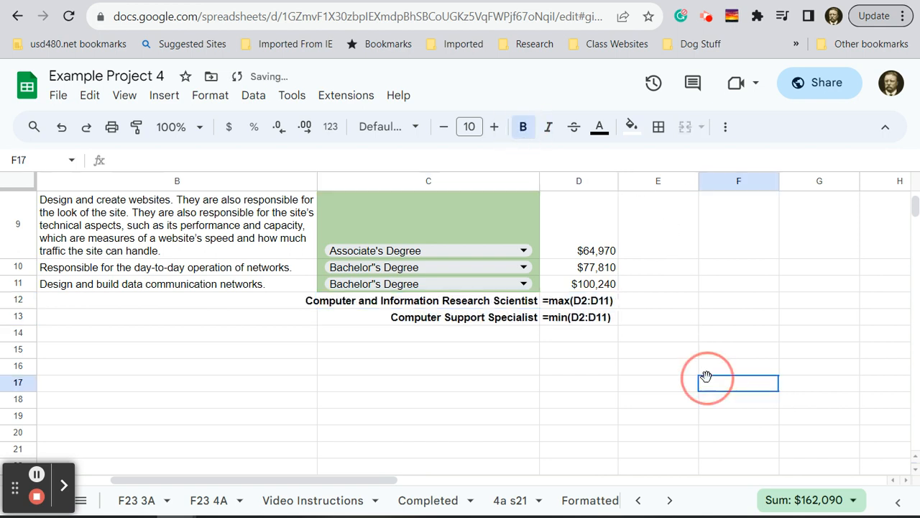
- Switch to the Canvas assignment page for Project 4, Page 22
scroll(735, 449, "up", 4)
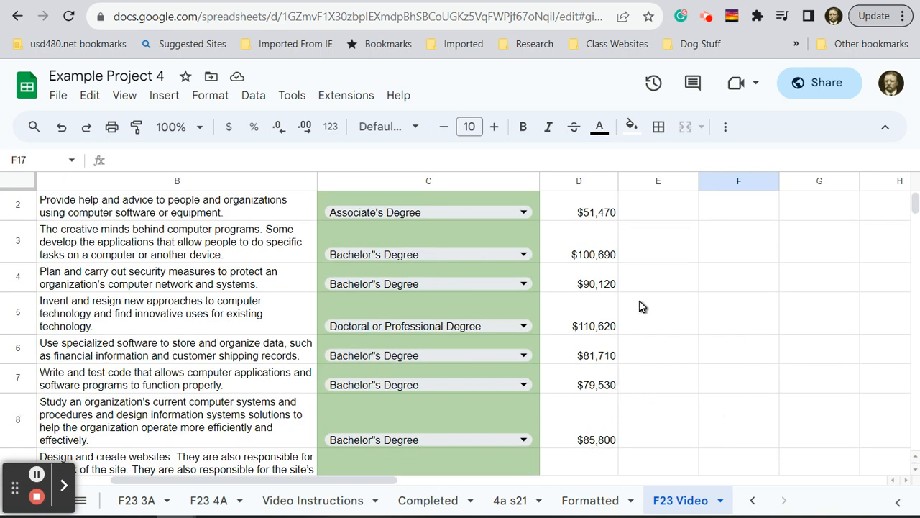
scroll(719, 405, "up", 1)
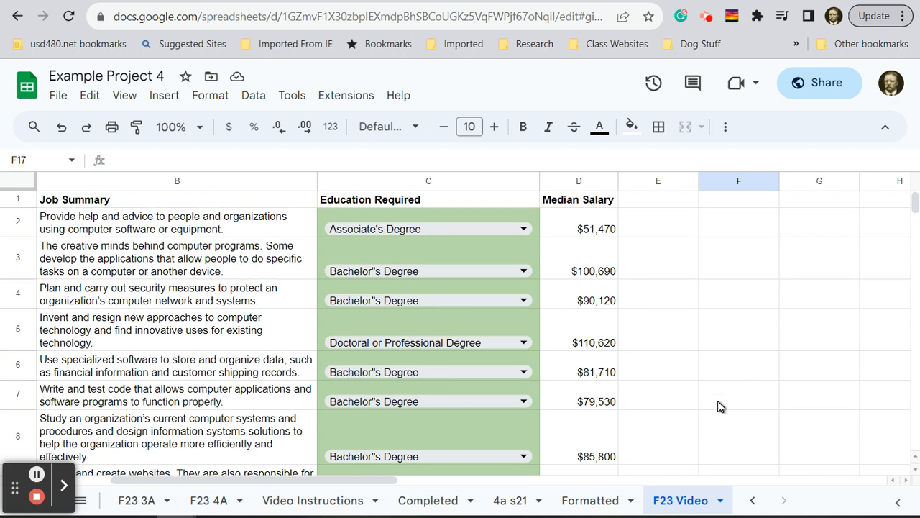
left_click_drag(364, 481, 314, 483)
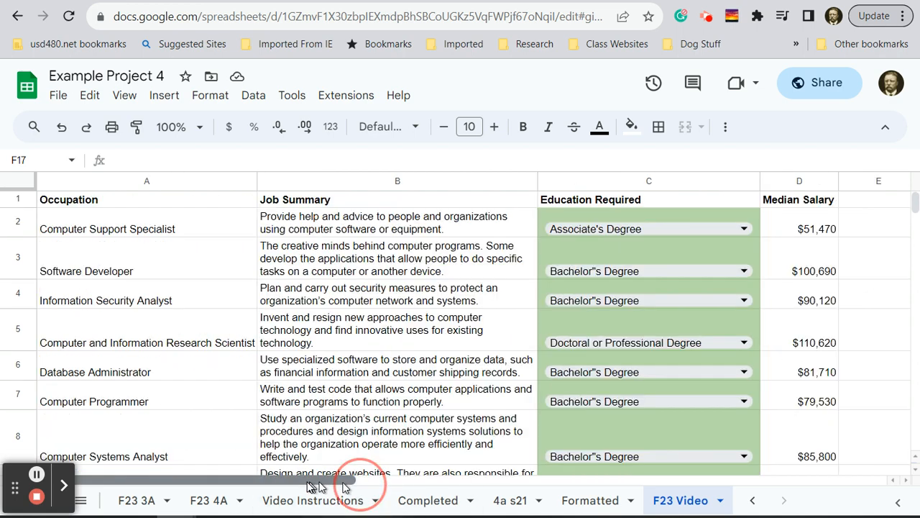
left_click(495, 2)
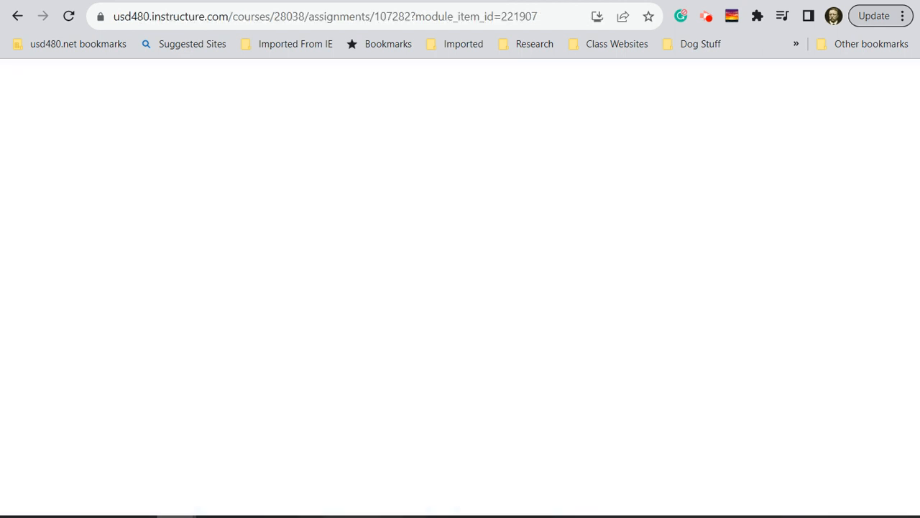
left_click(788, 276)
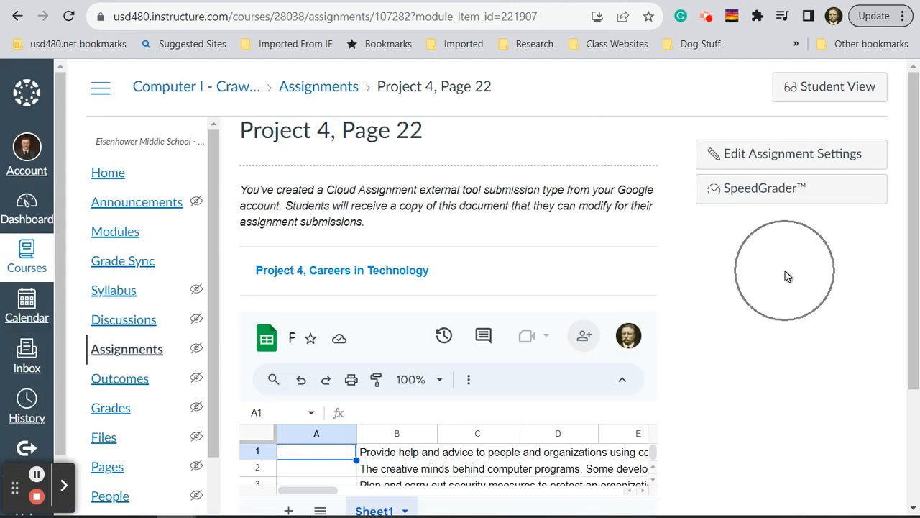
left_click(787, 277)
left_click(787, 277)
key("ctrl")
key("ctrl")
key("ctrl")
key("ctrl")
key("ctrl")
key("ctrl")
key("ctrl")
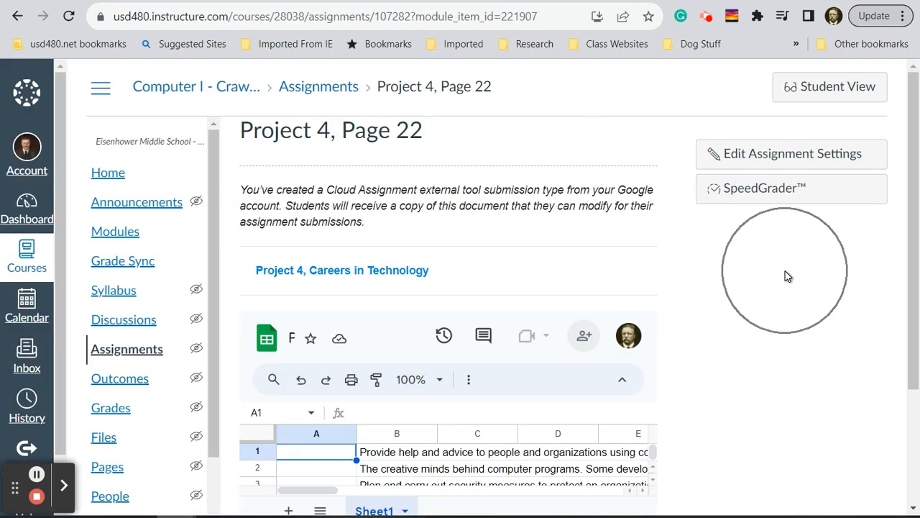